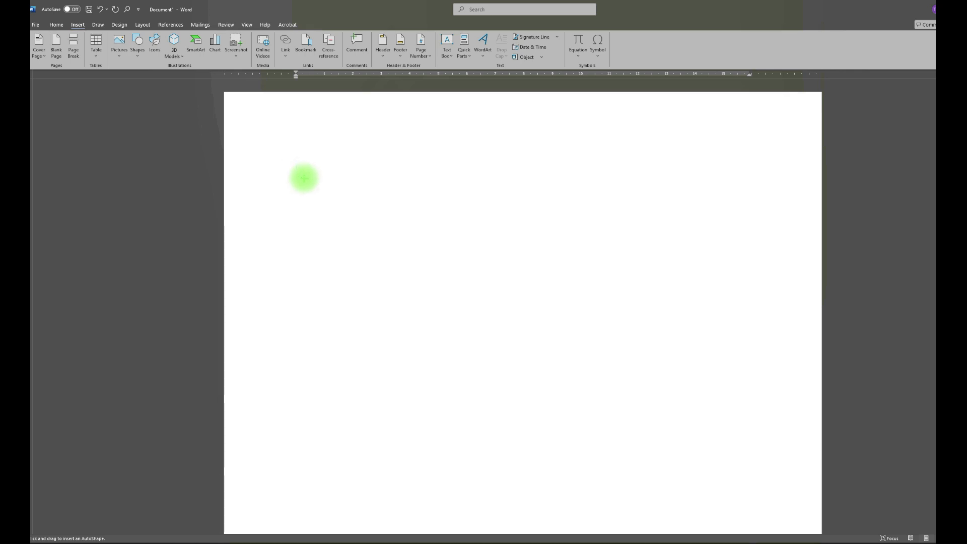
Draw a rectangle near the page's upper left and size it to 8.9 cm high by 6.3 cm wide
{"action": "left_click_drag", "start_coordinate": [302, 179], "coordinate": [472, 396]}
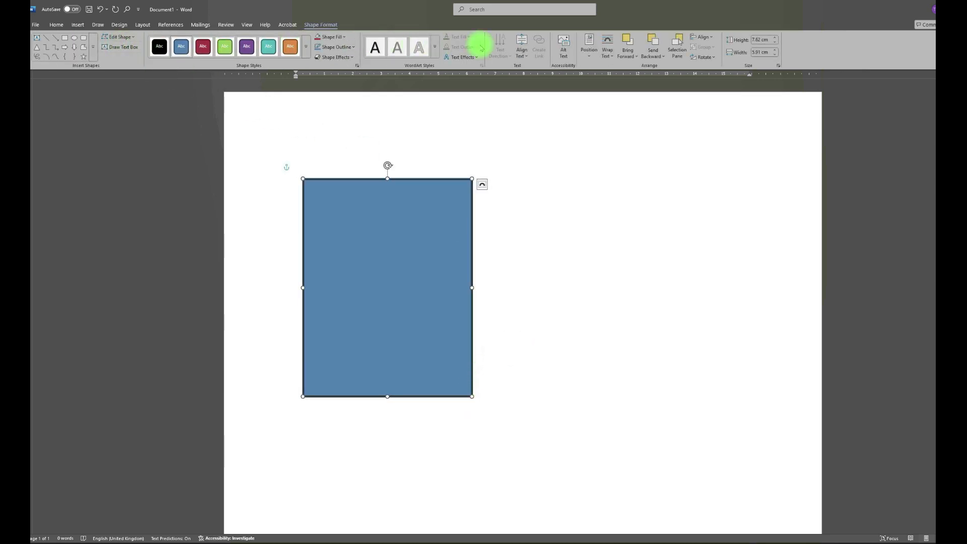
{"action": "left_click", "coordinate": [775, 38]}
{"action": "left_click", "coordinate": [776, 38]}
{"action": "left_click", "coordinate": [775, 39]}
{"action": "left_click", "coordinate": [775, 38]}
{"action": "left_click", "coordinate": [776, 38]}
{"action": "left_click", "coordinate": [776, 38]}
{"action": "left_click", "coordinate": [776, 39]}
{"action": "left_click", "coordinate": [775, 38]}
{"action": "left_click", "coordinate": [776, 38]}
{"action": "left_click", "coordinate": [776, 38]}
{"action": "left_click", "coordinate": [776, 38]}
{"action": "left_click", "coordinate": [775, 38]}
{"action": "left_click", "coordinate": [775, 39]}
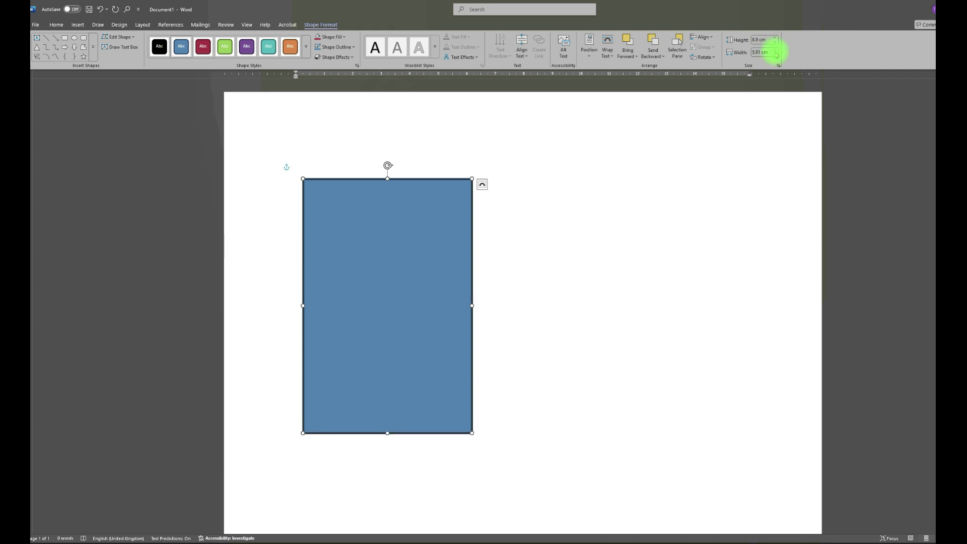
{"action": "left_click", "coordinate": [775, 50]}
{"action": "left_click", "coordinate": [775, 50]}
{"action": "left_click", "coordinate": [775, 50]}
{"action": "left_click", "coordinate": [775, 50]}
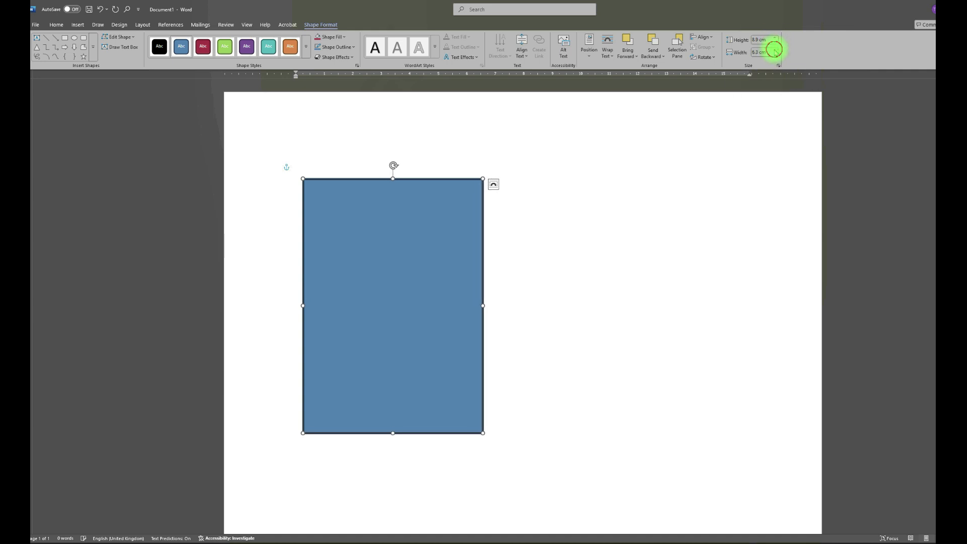
{"action": "left_click", "coordinate": [547, 355]}
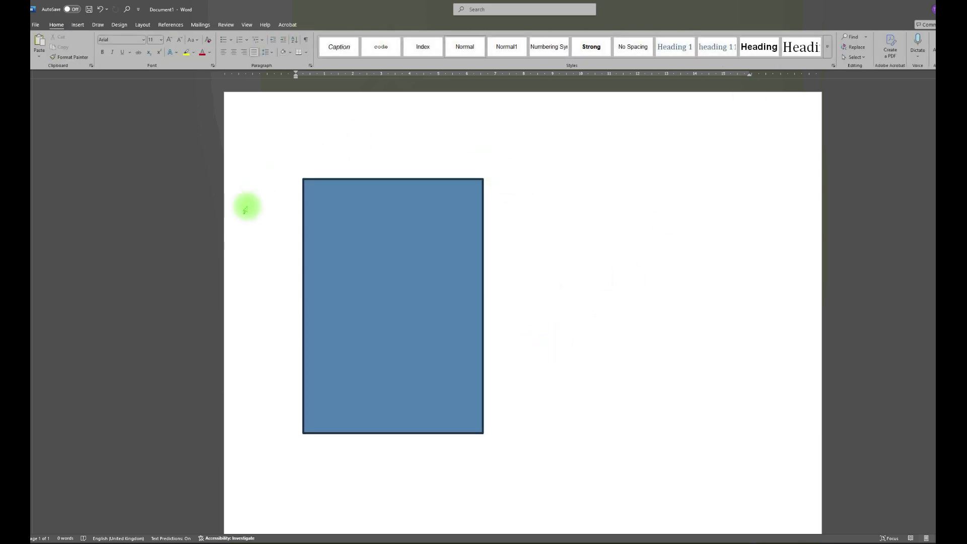
Set the blue rectangle's text wrapping to Tight and move it to the right half of the page
{"action": "left_click", "coordinate": [430, 237]}
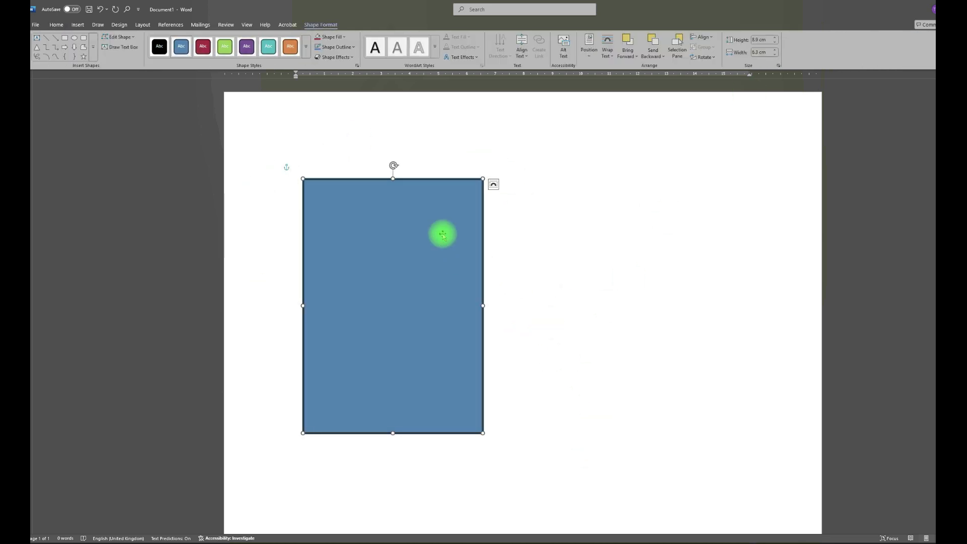
{"action": "left_click", "coordinate": [494, 185]}
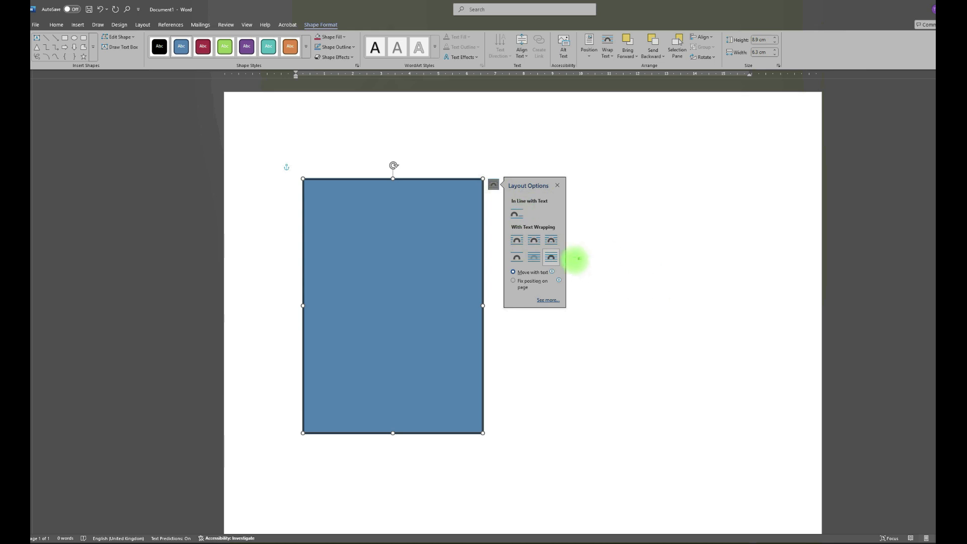
{"action": "left_click", "coordinate": [535, 242]}
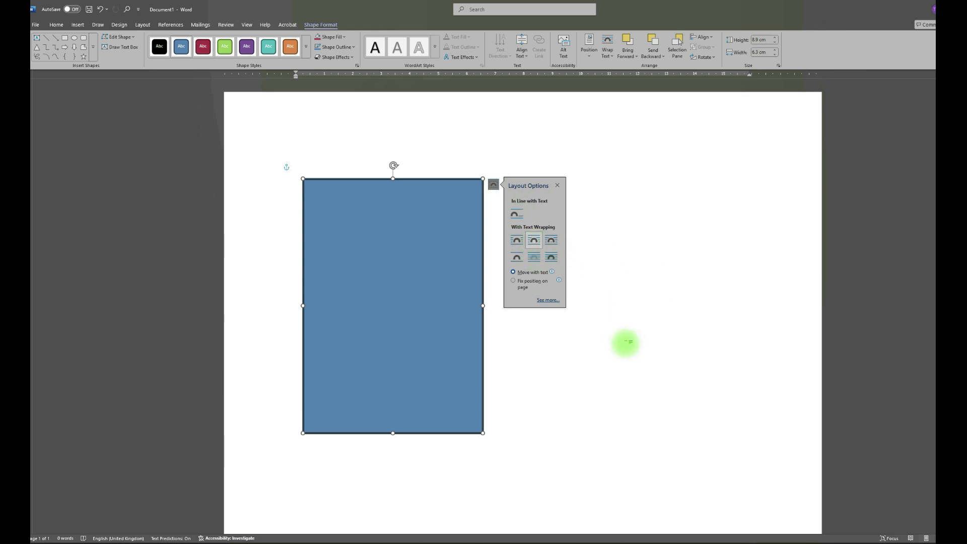
{"action": "left_click", "coordinate": [557, 185]}
{"action": "left_click_drag", "start_coordinate": [411, 270], "coordinate": [358, 240]}
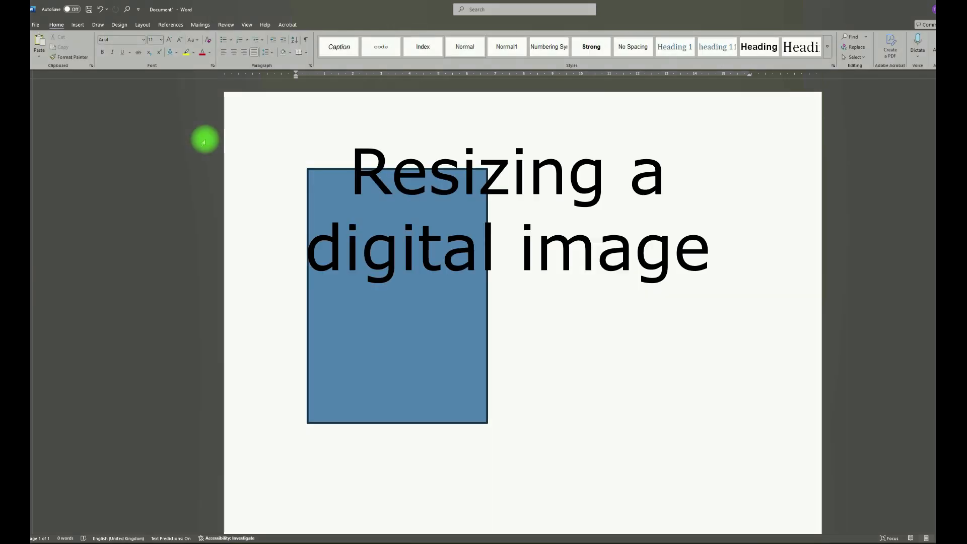
{"action": "left_click_drag", "start_coordinate": [341, 265], "coordinate": [602, 272]}
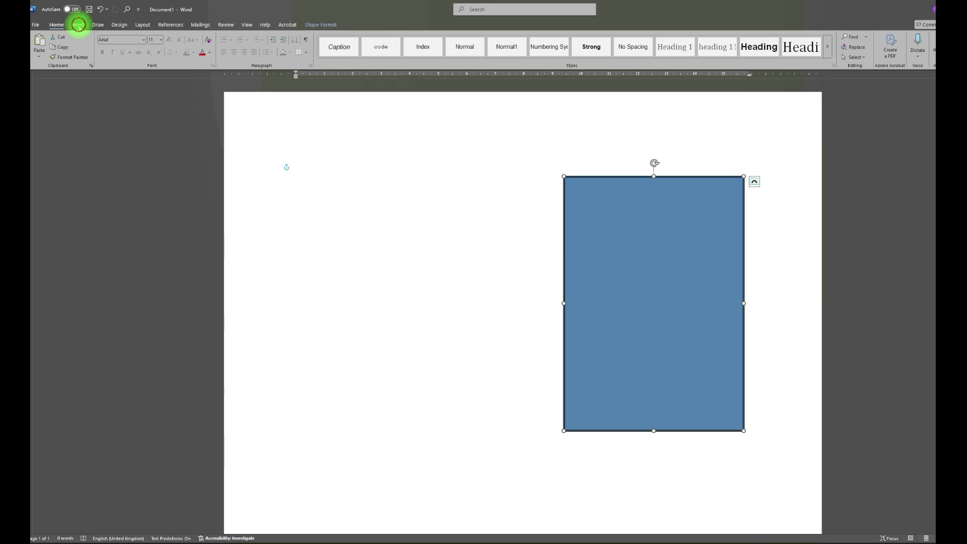
Insert the picture "Untitled design (8)" from the inkscapes folder on this device
{"action": "left_click", "coordinate": [78, 26]}
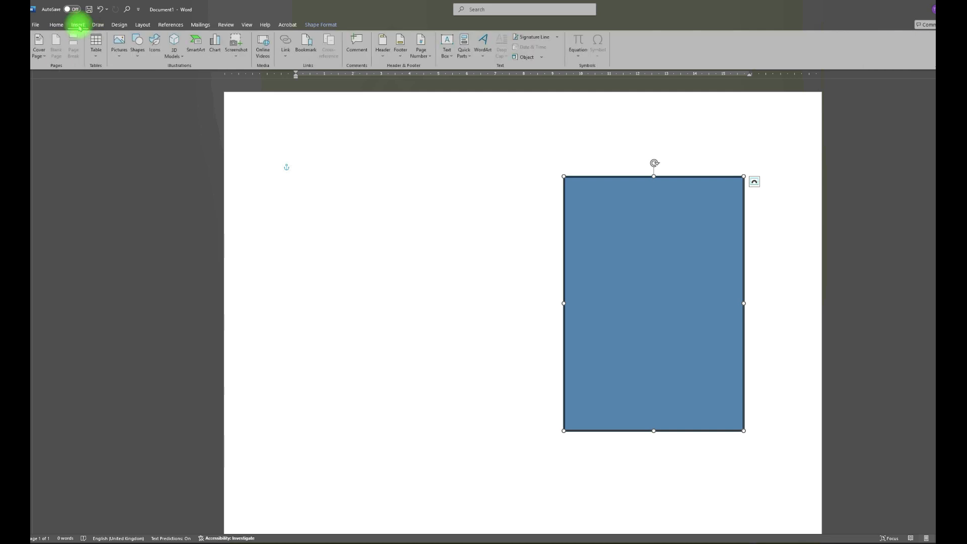
{"action": "left_click", "coordinate": [120, 47]}
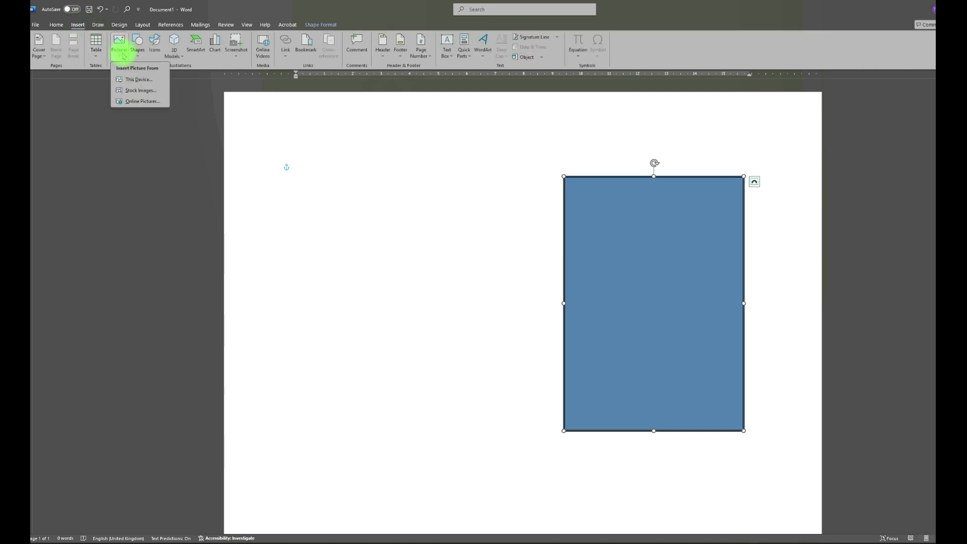
{"action": "left_click", "coordinate": [137, 79]}
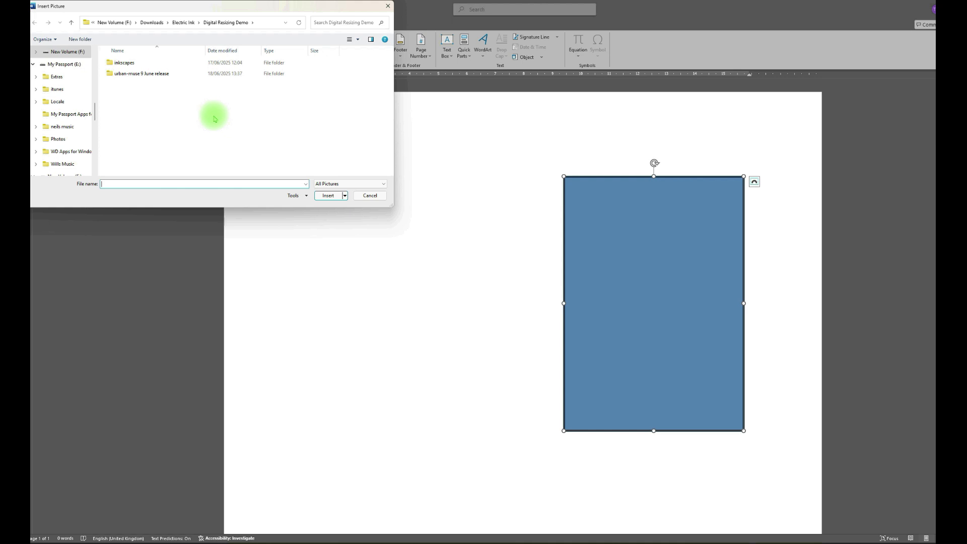
{"action": "double_click", "coordinate": [125, 63]}
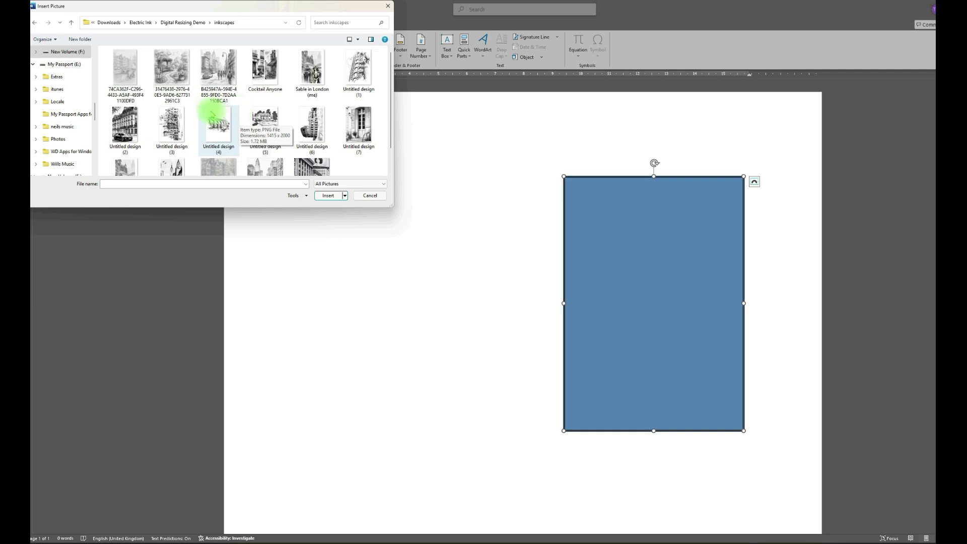
{"action": "scroll", "coordinate": [166, 128], "scroll_direction": "down", "scroll_amount": 1}
{"action": "left_click", "coordinate": [130, 150]}
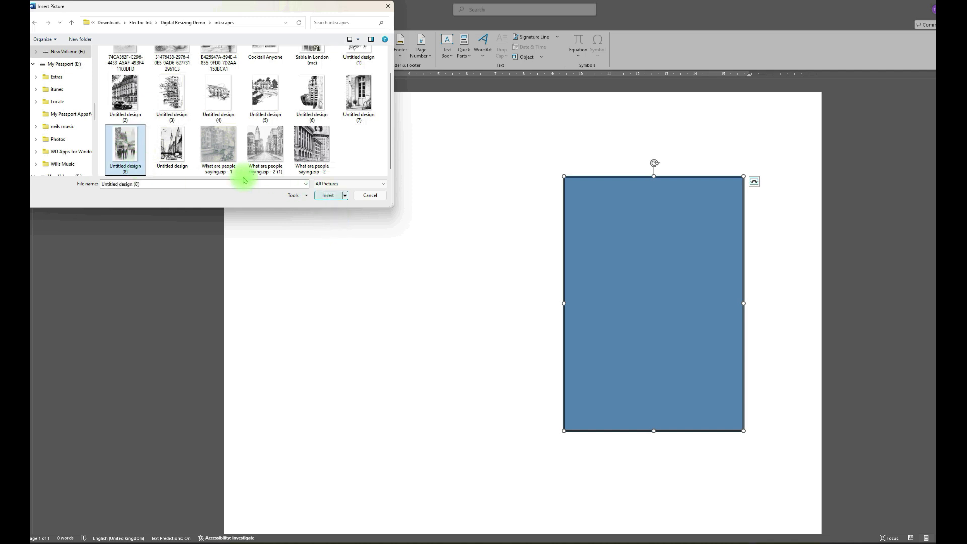
{"action": "left_click", "coordinate": [337, 196]}
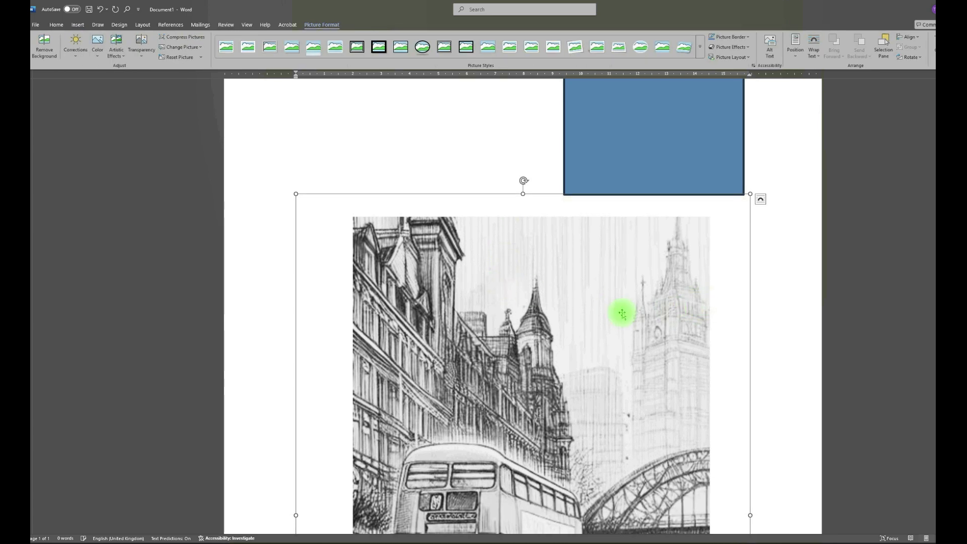
Set the inserted bus picture's text wrapping to Tight and shift it towards the page's left edge
{"action": "scroll", "coordinate": [621, 310], "scroll_direction": "down", "scroll_amount": 4}
{"action": "scroll", "coordinate": [620, 309], "scroll_direction": "up", "scroll_amount": 2}
{"action": "scroll", "coordinate": [620, 308], "scroll_direction": "up", "scroll_amount": 4}
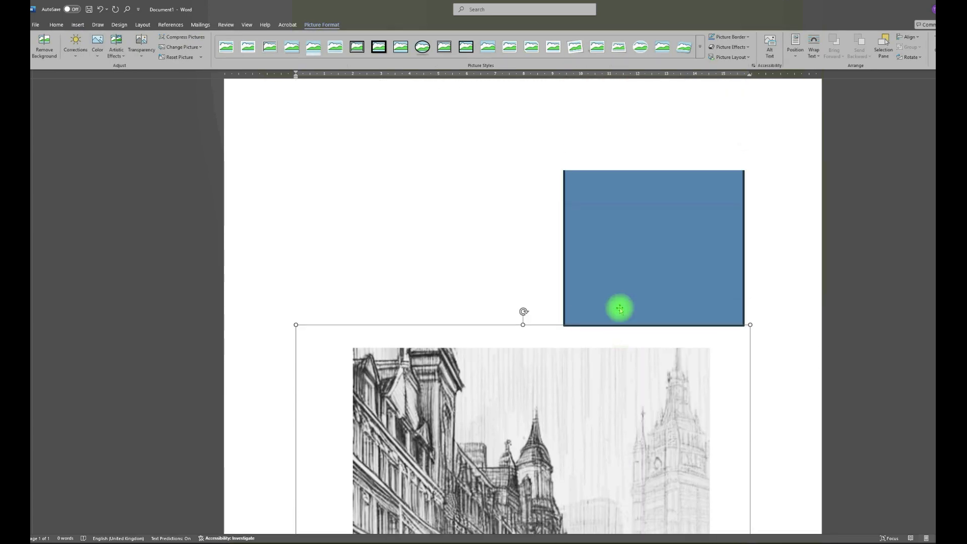
{"action": "scroll", "coordinate": [794, 295], "scroll_direction": "down", "scroll_amount": 2}
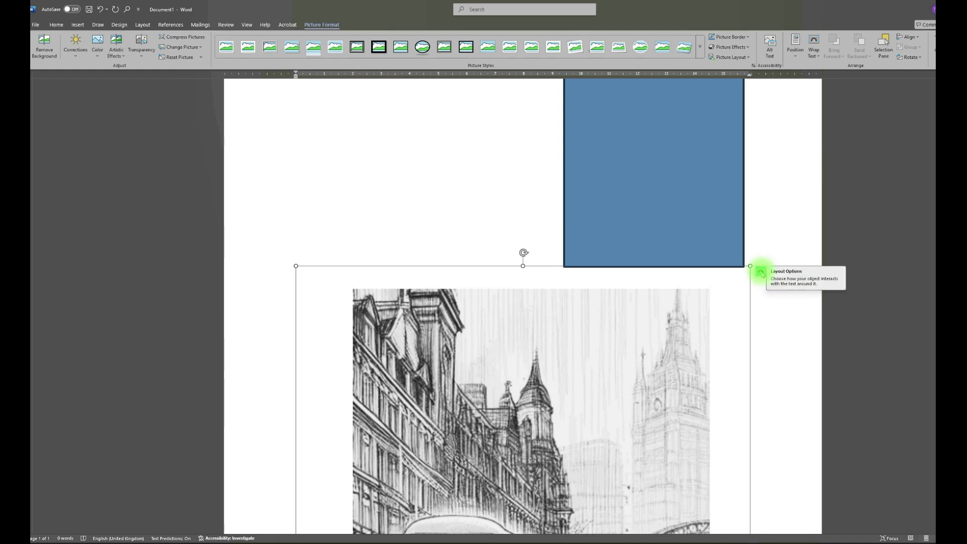
{"action": "left_click", "coordinate": [761, 272]}
{"action": "left_click", "coordinate": [802, 328]}
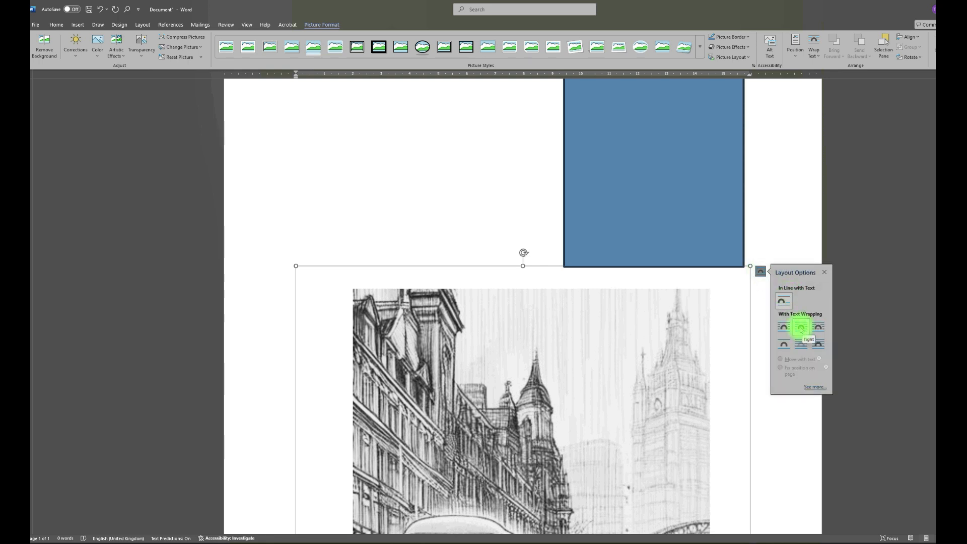
{"action": "left_click", "coordinate": [802, 328]}
{"action": "left_click_drag", "start_coordinate": [566, 280], "coordinate": [518, 281]}
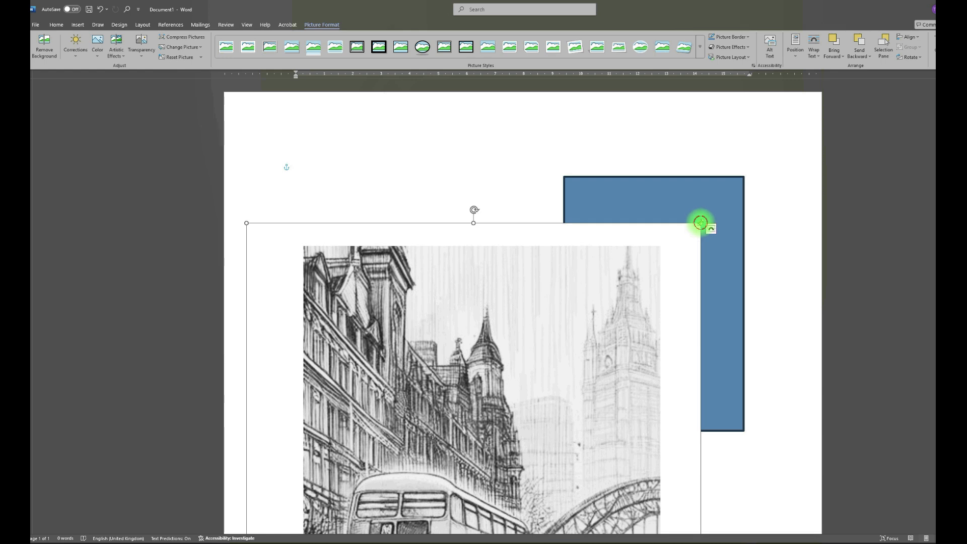
Shrink the bus picture proportionally to about half its inserted width, keeping it on the left part of the page
{"action": "left_click_drag", "start_coordinate": [700, 223], "coordinate": [537, 354]}
{"action": "scroll", "coordinate": [521, 373], "scroll_direction": "down", "scroll_amount": 5}
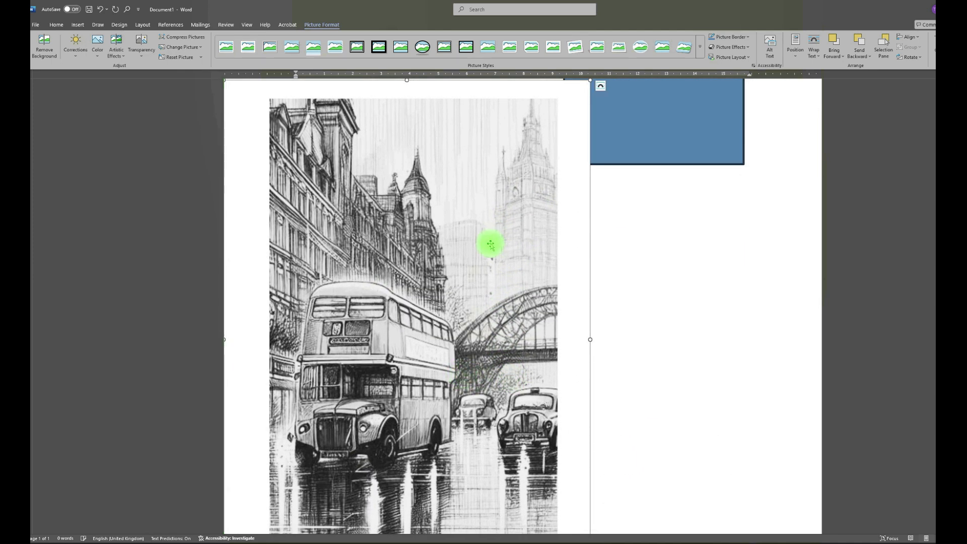
{"action": "left_click_drag", "start_coordinate": [490, 242], "coordinate": [536, 231]}
{"action": "scroll", "coordinate": [640, 192], "scroll_direction": "up", "scroll_amount": 2}
{"action": "left_click_drag", "start_coordinate": [637, 176], "coordinate": [443, 354]}
Place the bus picture beside the blue rectangle with their tops roughly level, and scale it down slightly more in proportion
{"action": "scroll", "coordinate": [430, 316], "scroll_direction": "down", "scroll_amount": 5}
{"action": "left_click_drag", "start_coordinate": [429, 316], "coordinate": [451, 207]}
{"action": "scroll", "coordinate": [576, 322], "scroll_direction": "up", "scroll_amount": 6}
{"action": "left_click_drag", "start_coordinate": [408, 383], "coordinate": [401, 213]}
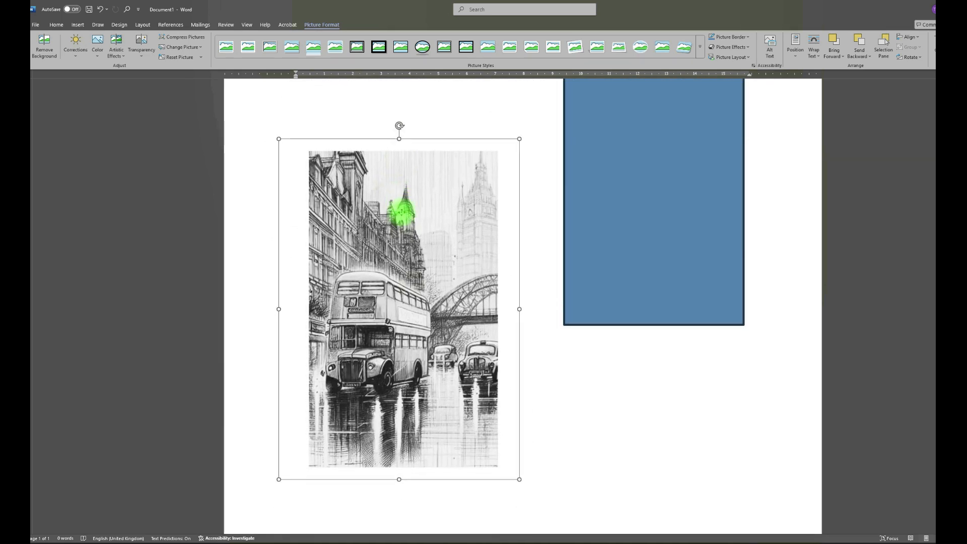
{"action": "scroll", "coordinate": [436, 339], "scroll_direction": "up", "scroll_amount": 2}
{"action": "left_click_drag", "start_coordinate": [436, 339], "coordinate": [430, 283]}
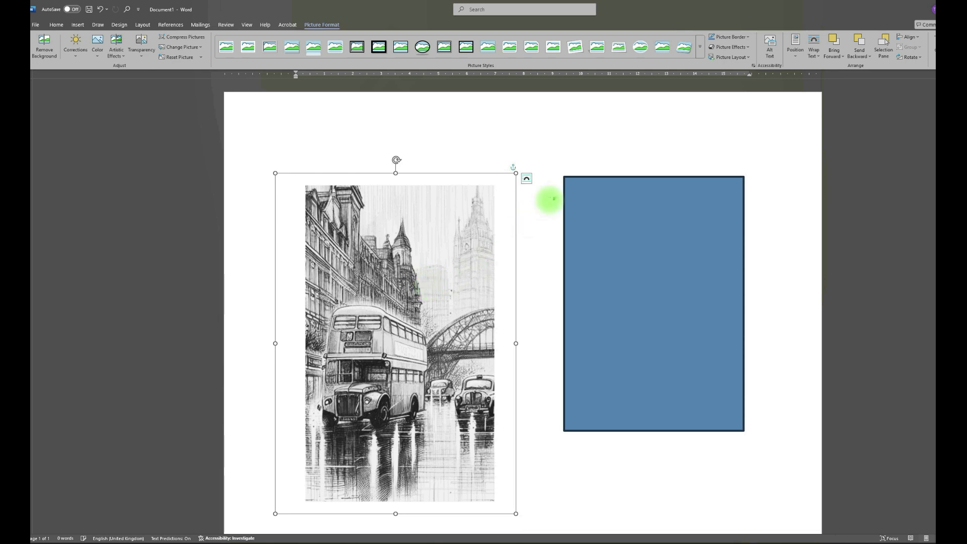
{"action": "left_click_drag", "start_coordinate": [516, 173], "coordinate": [463, 224]}
{"action": "left_click_drag", "start_coordinate": [412, 334], "coordinate": [452, 287]}
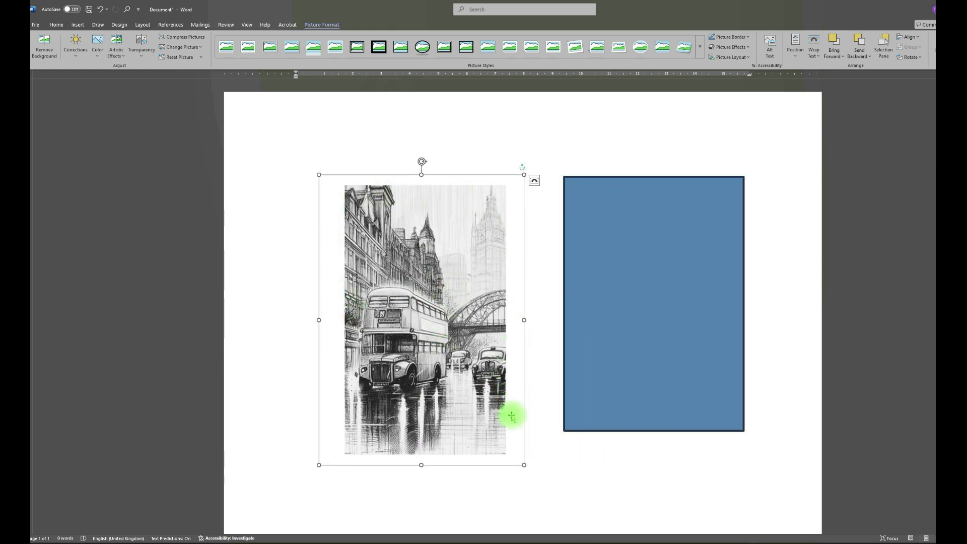
Stretch the bus picture slightly wider without changing its height
{"action": "left_click", "coordinate": [538, 362]}
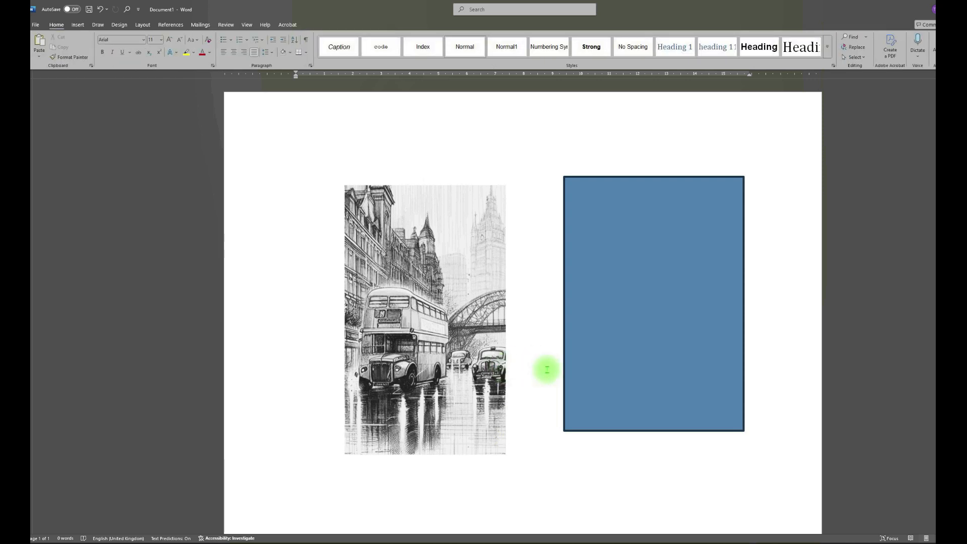
{"action": "left_click", "coordinate": [492, 325]}
{"action": "mouse_move", "coordinate": [522, 320]}
{"action": "left_mouse_down"}
{"action": "mouse_move", "coordinate": [703, 317]}
{"action": "mouse_move", "coordinate": [535, 319]}
{"action": "left_mouse_up"}
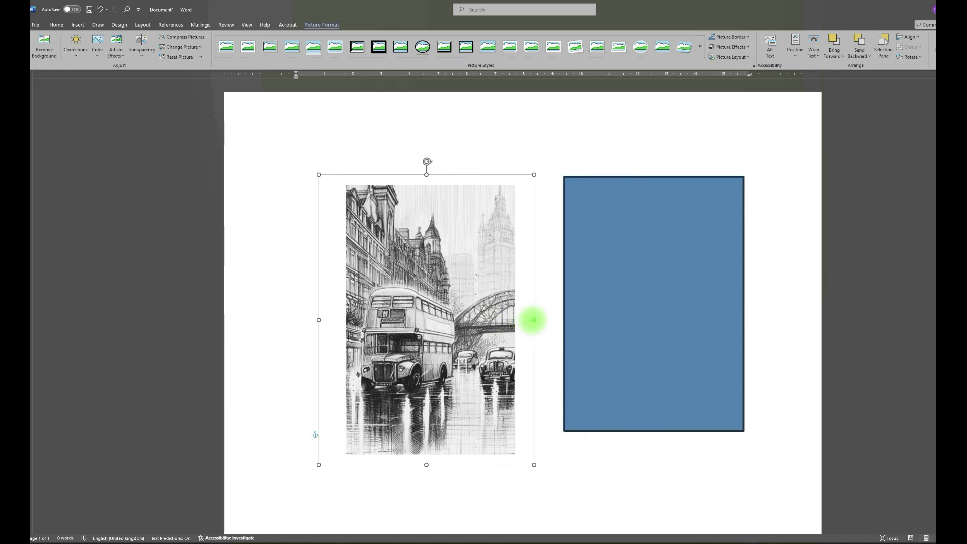
{"action": "left_click_drag", "start_coordinate": [534, 320], "coordinate": [533, 320]}
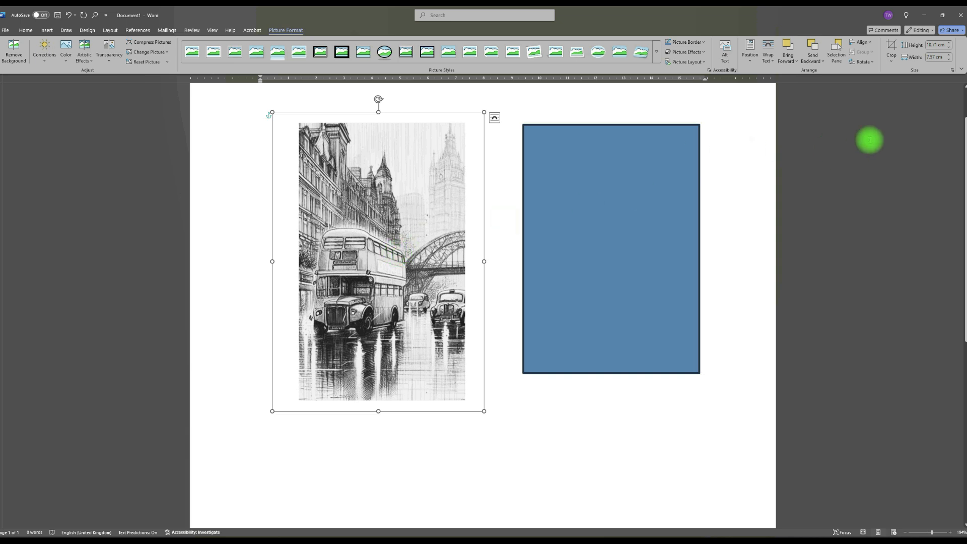
Crop the white margins off all four sides of the bus picture, down to the edges of the sketch
{"action": "left_click", "coordinate": [893, 63]}
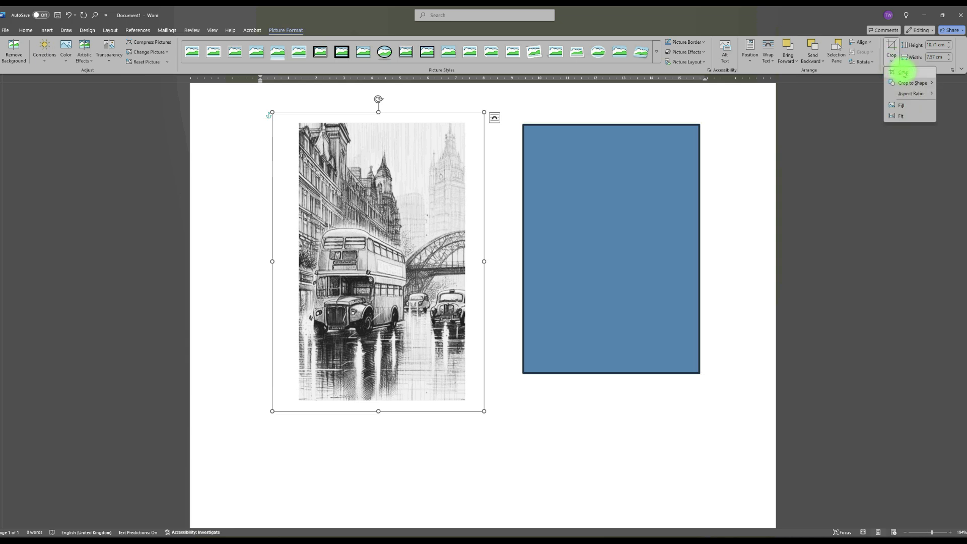
{"action": "left_click", "coordinate": [904, 73]}
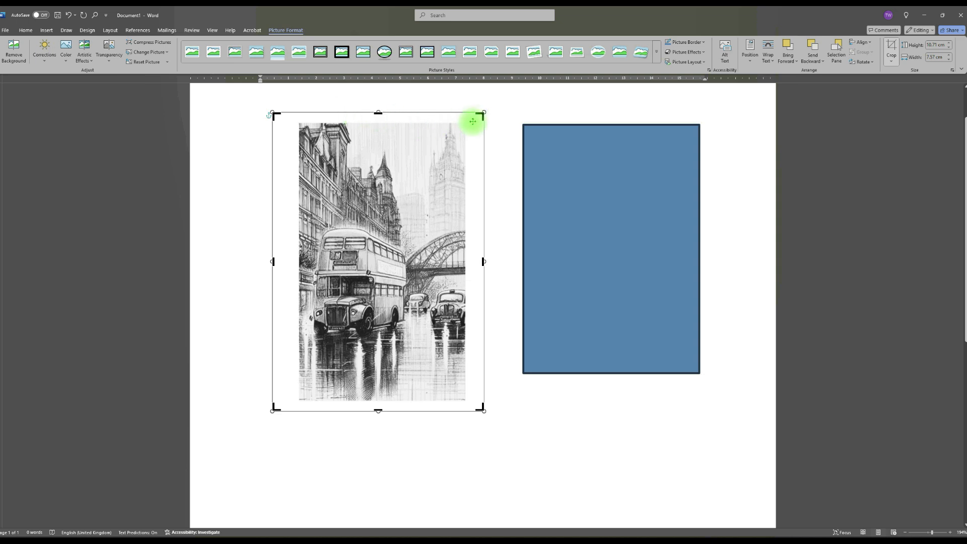
{"action": "left_click_drag", "start_coordinate": [481, 115], "coordinate": [464, 123]}
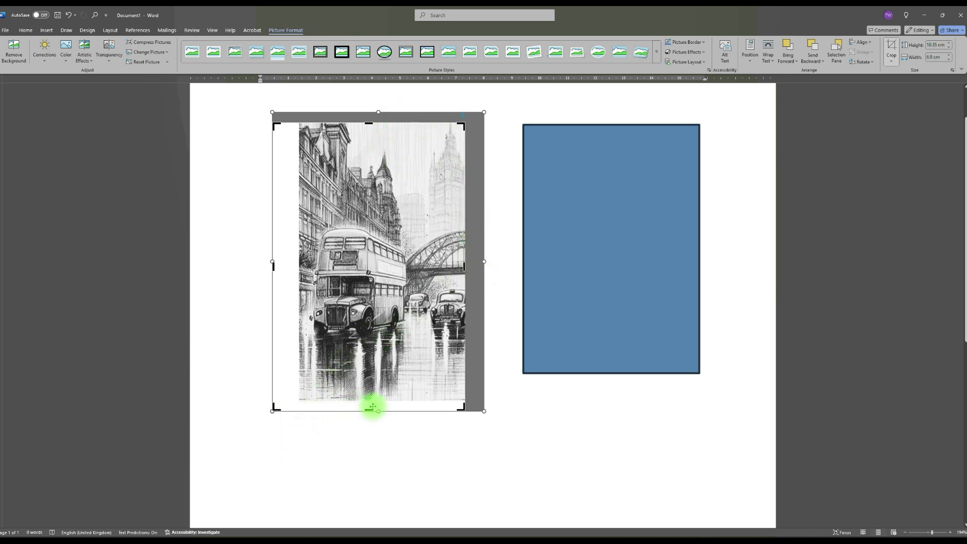
{"action": "mouse_move", "coordinate": [369, 410]}
{"action": "left_mouse_down"}
{"action": "mouse_move", "coordinate": [369, 393]}
{"action": "mouse_move", "coordinate": [369, 409]}
{"action": "left_mouse_up"}
{"action": "left_click_drag", "start_coordinate": [275, 408], "coordinate": [298, 401]}
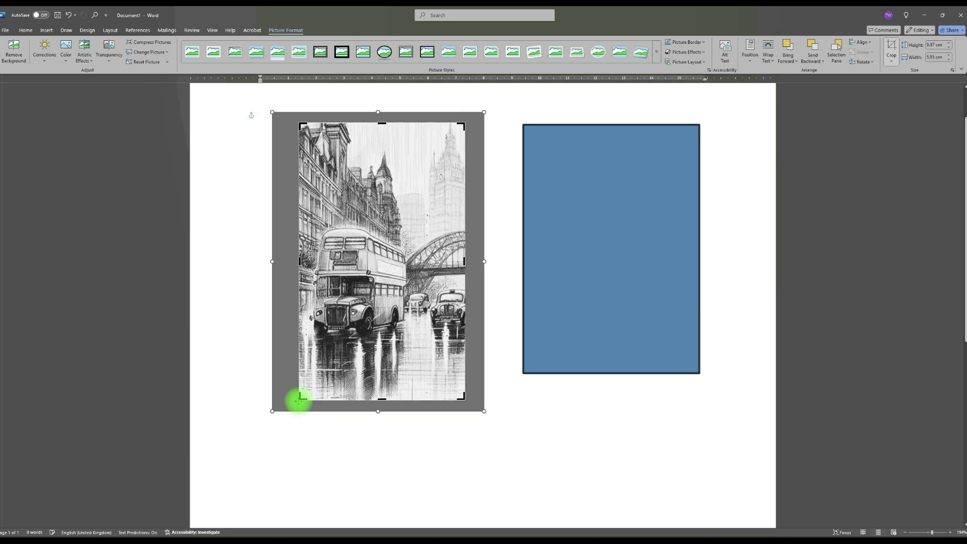
{"action": "left_click", "coordinate": [534, 430]}
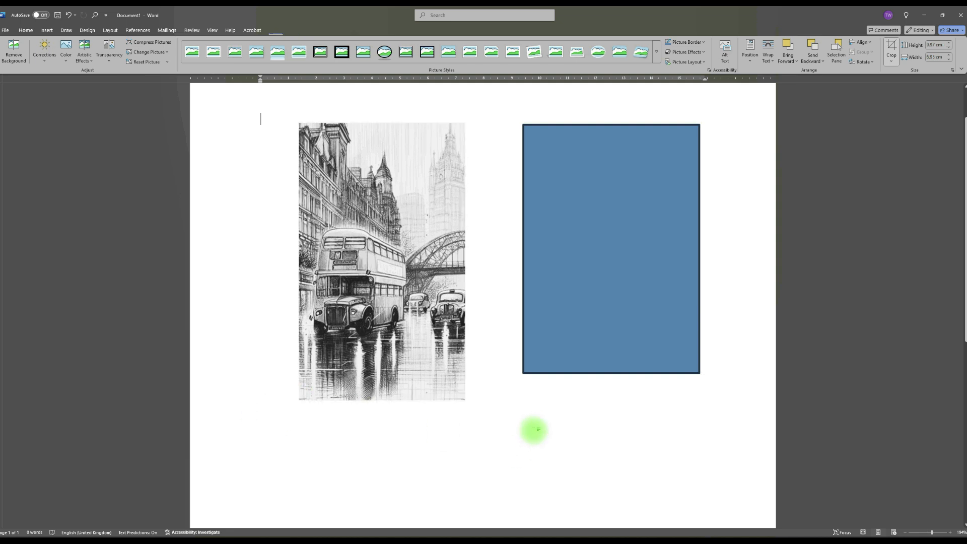
Move the cropped picture onto the blue rectangle, align their tops and scale it proportionally to match the rectangle's width
{"action": "left_click", "coordinate": [358, 243]}
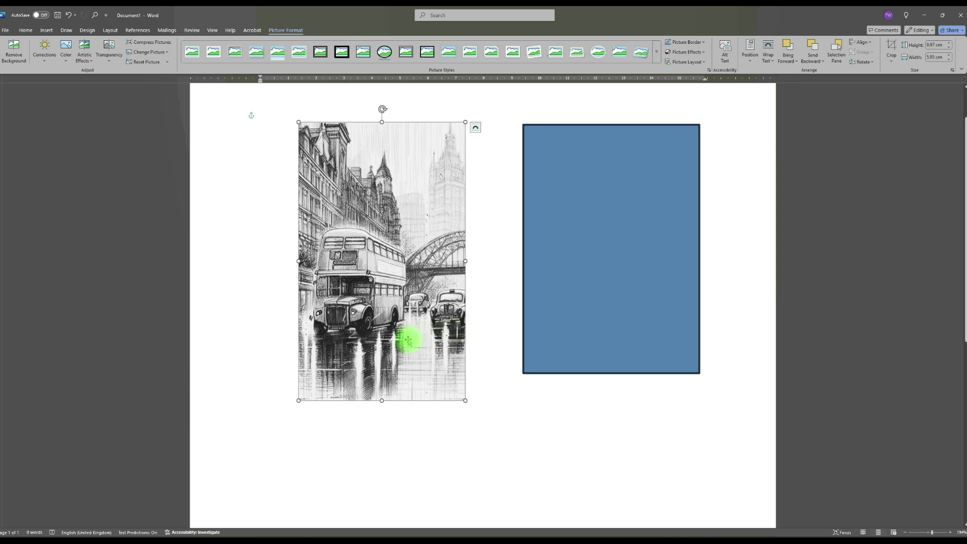
{"action": "left_click_drag", "start_coordinate": [380, 211], "coordinate": [607, 216]}
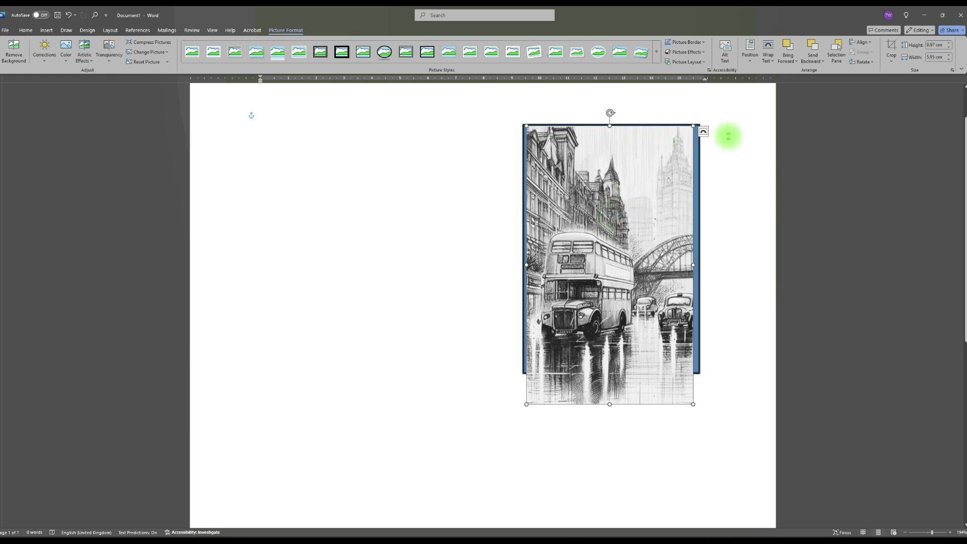
{"action": "left_click_drag", "start_coordinate": [694, 127], "coordinate": [701, 123]}
{"action": "left_click_drag", "start_coordinate": [646, 193], "coordinate": [645, 193]}
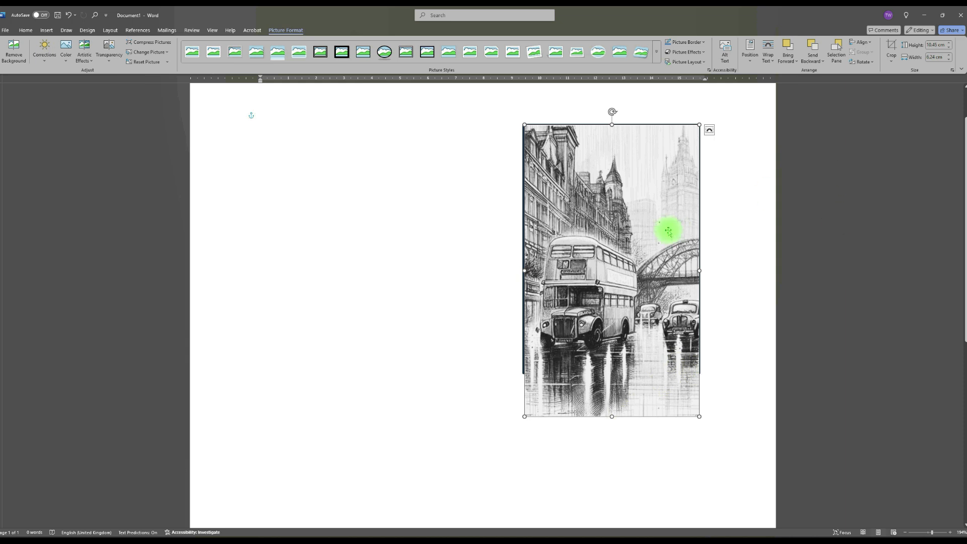
Crop the bottom of the bus picture up to the blue rectangle's lower edge and move the picture off beside the rectangle
{"action": "left_click", "coordinate": [891, 60]}
{"action": "left_click", "coordinate": [902, 74]}
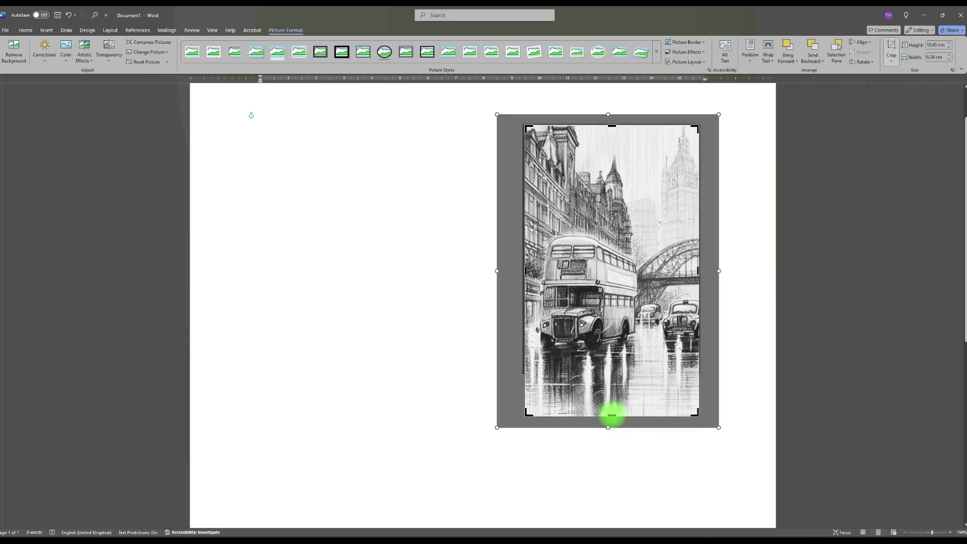
{"action": "left_click_drag", "start_coordinate": [611, 416], "coordinate": [613, 373]}
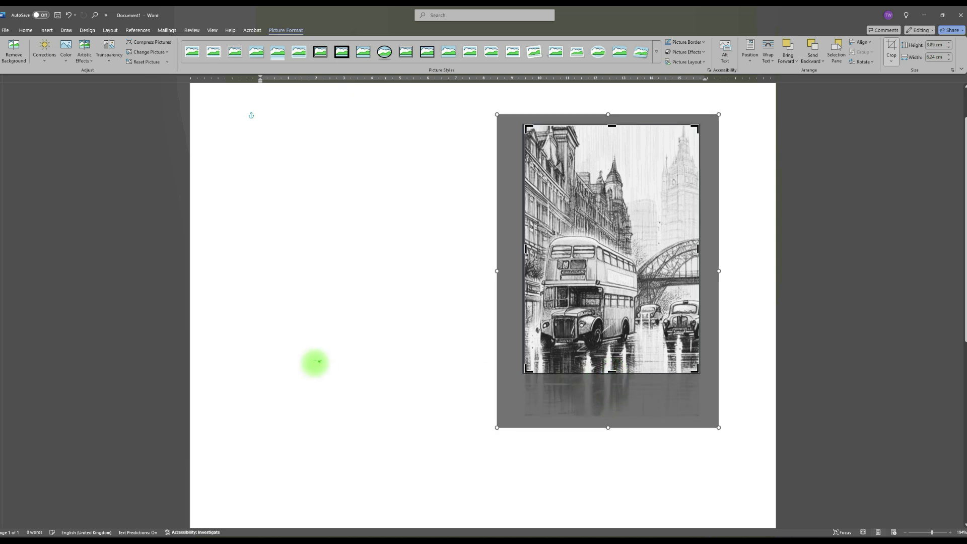
{"action": "left_click", "coordinate": [315, 361]}
{"action": "left_click_drag", "start_coordinate": [557, 263], "coordinate": [432, 259]}
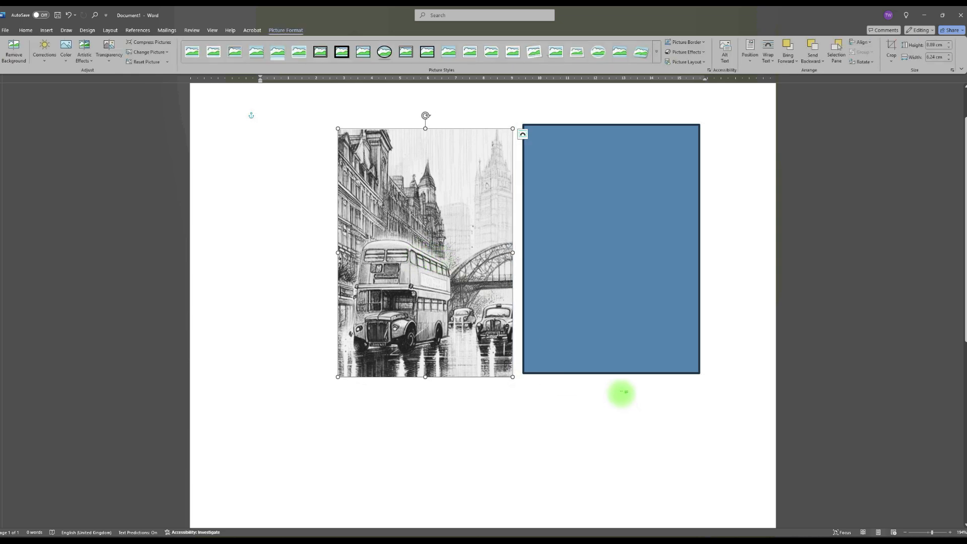
{"action": "left_click", "coordinate": [249, 162]}
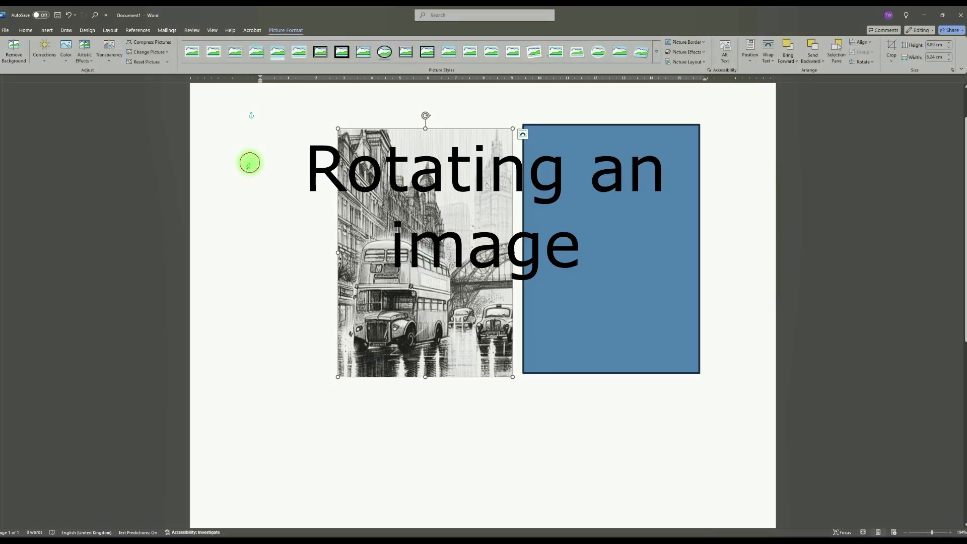
Try flipping the bus picture horizontally, undo the flip, and try rotating the picture clockwise freehand
{"action": "left_click", "coordinate": [442, 215]}
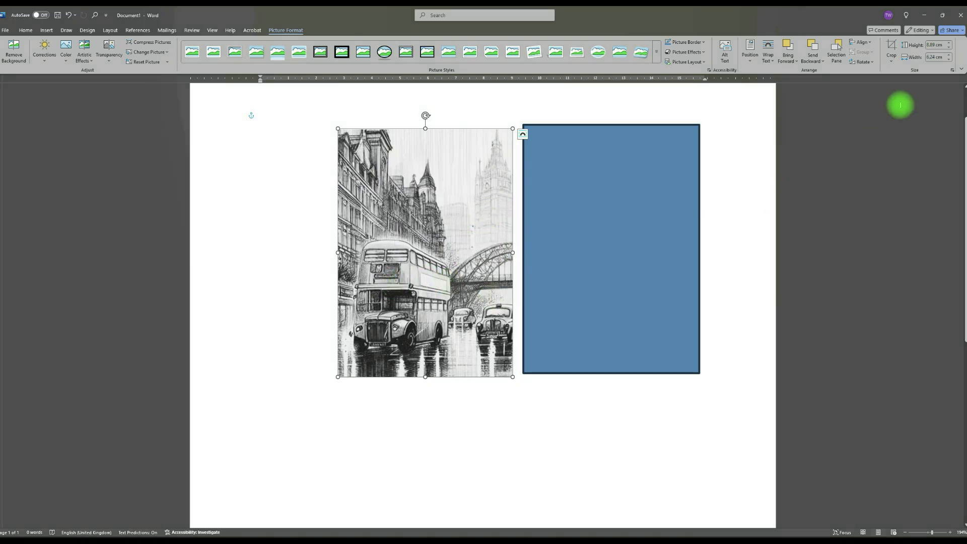
{"action": "left_click", "coordinate": [873, 66]}
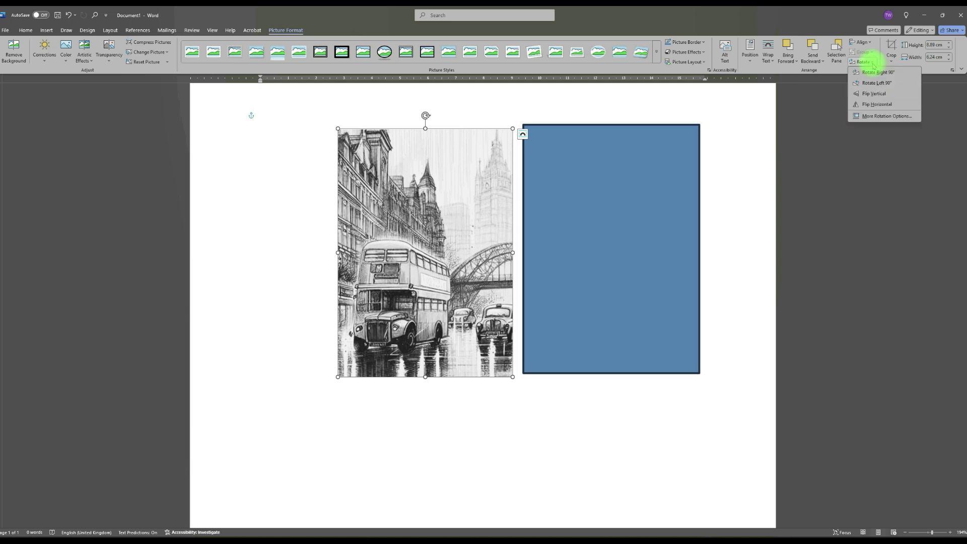
{"action": "left_click", "coordinate": [871, 104]}
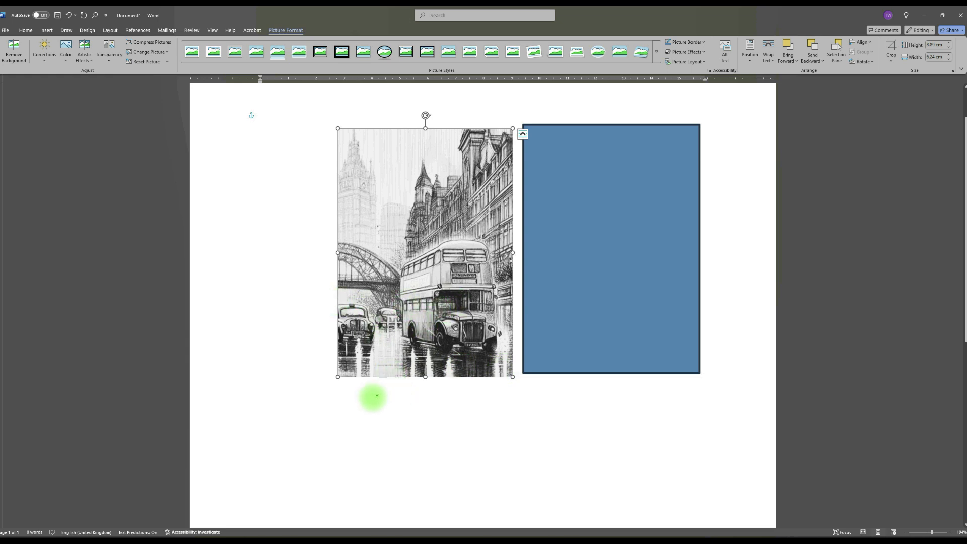
{"action": "key", "text": "ctrl+z"}
{"action": "left_click_drag", "start_coordinate": [425, 116], "coordinate": [487, 207]}
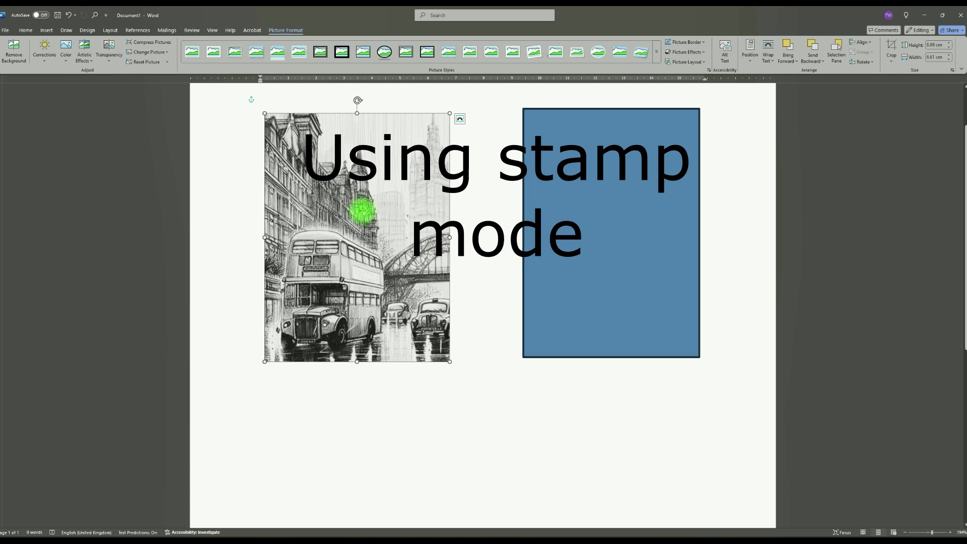
Copy the bus picture and paste a duplicate of it into the document as a picture
{"action": "right_click", "coordinate": [361, 211]}
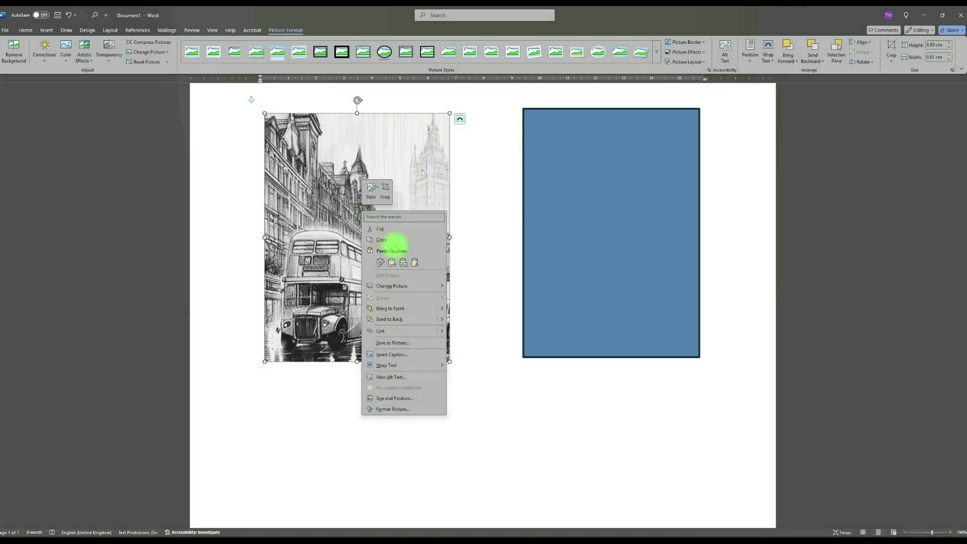
{"action": "left_click", "coordinate": [384, 241]}
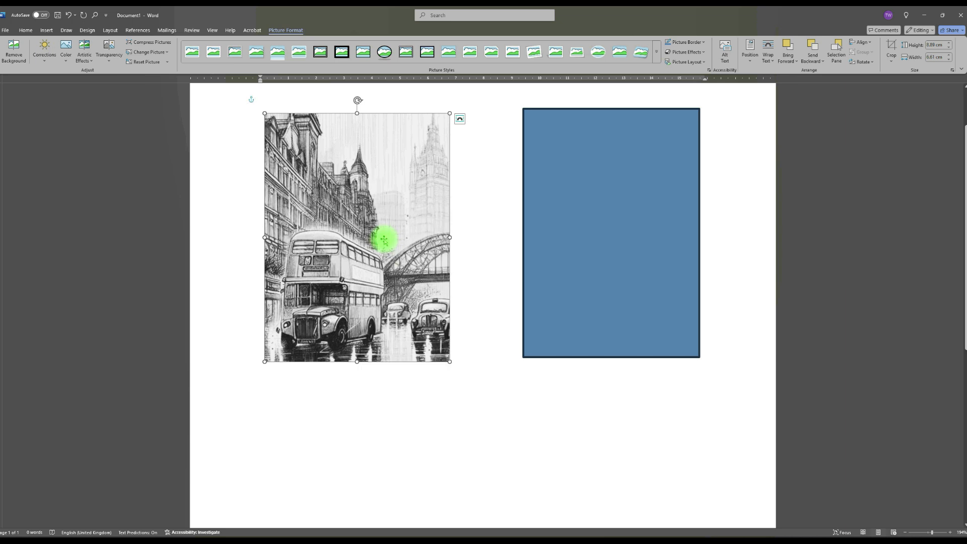
{"action": "left_click", "coordinate": [462, 395]}
{"action": "right_click", "coordinate": [487, 391]}
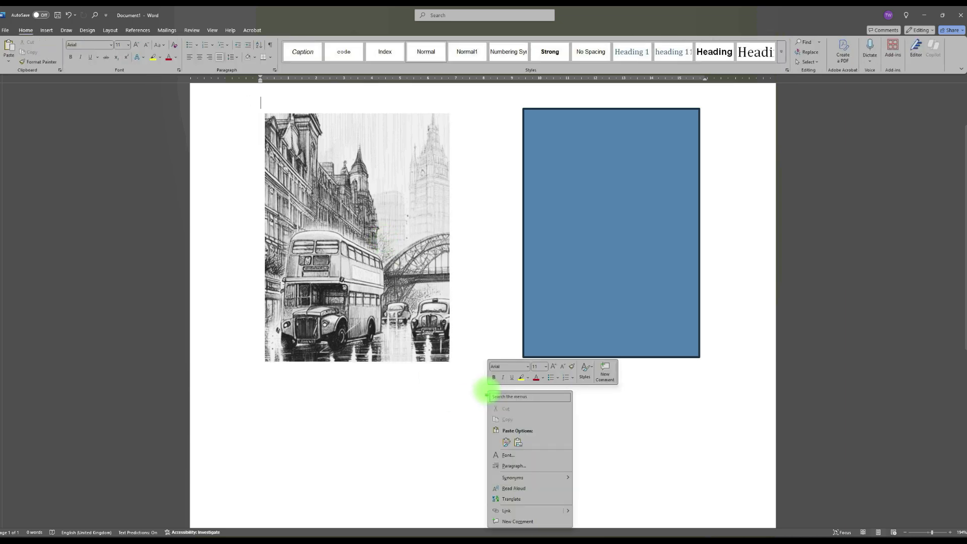
{"action": "left_click", "coordinate": [519, 443]}
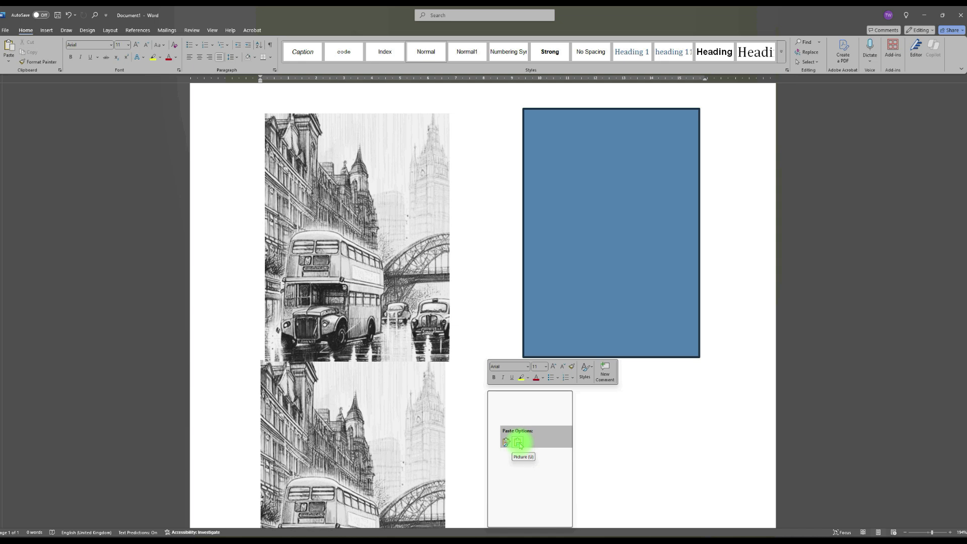
Set the duplicate bus picture's text wrapping to Tight and move the duplicate up and to the right
{"action": "left_click", "coordinate": [368, 422]}
{"action": "left_click", "coordinate": [455, 366]}
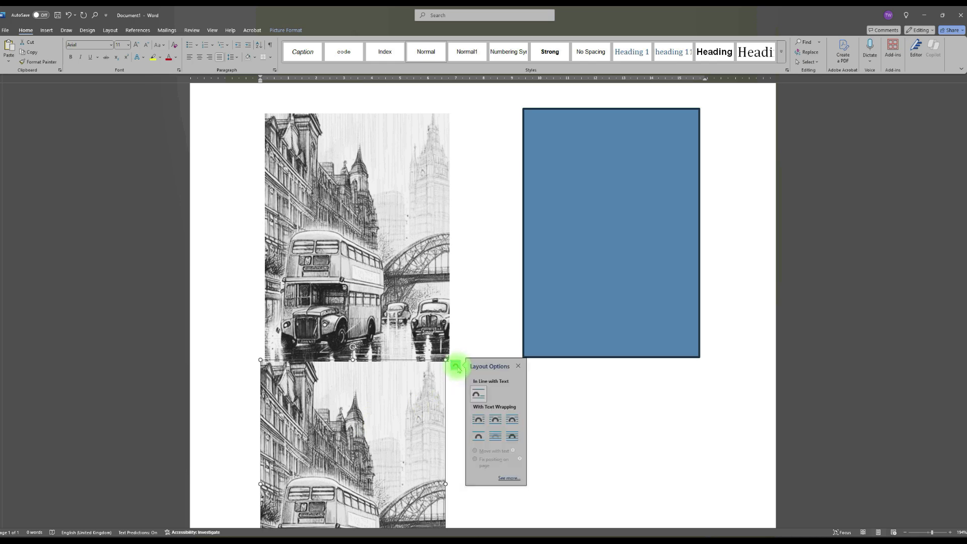
{"action": "left_click", "coordinate": [495, 421]}
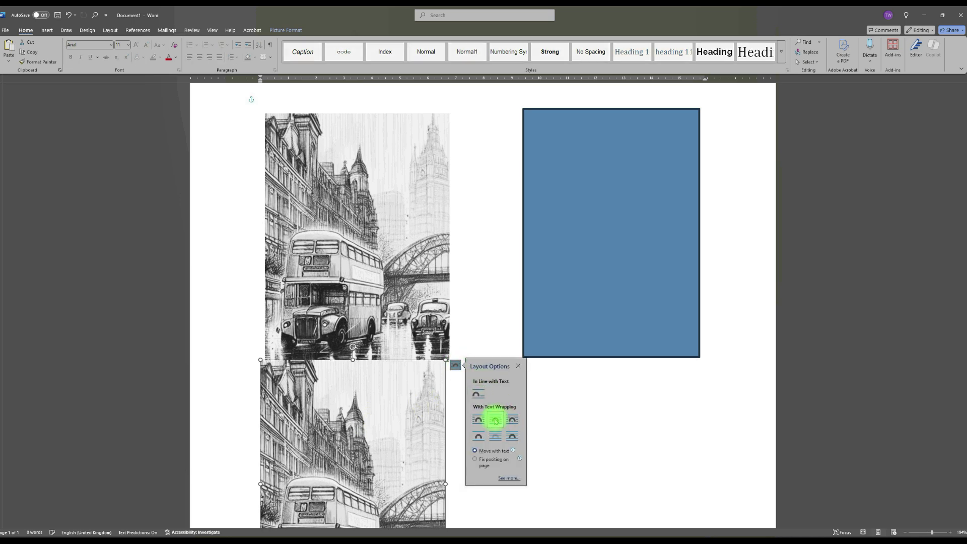
{"action": "left_click_drag", "start_coordinate": [395, 426], "coordinate": [456, 366]}
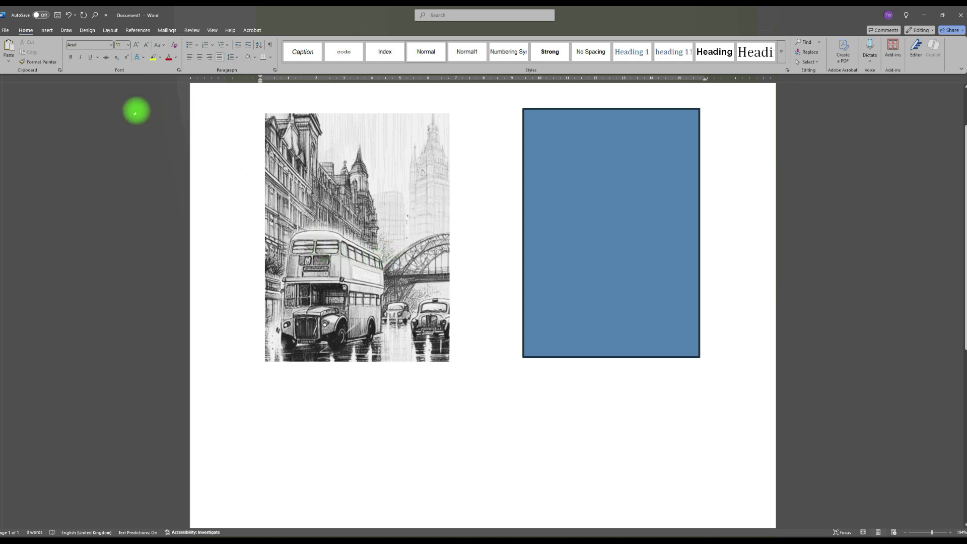
Insert the picture Photoroom_20250608_163950 from the folder urban-muse 9 June release and set its text wrapping to Tight
{"action": "left_click", "coordinate": [47, 30]}
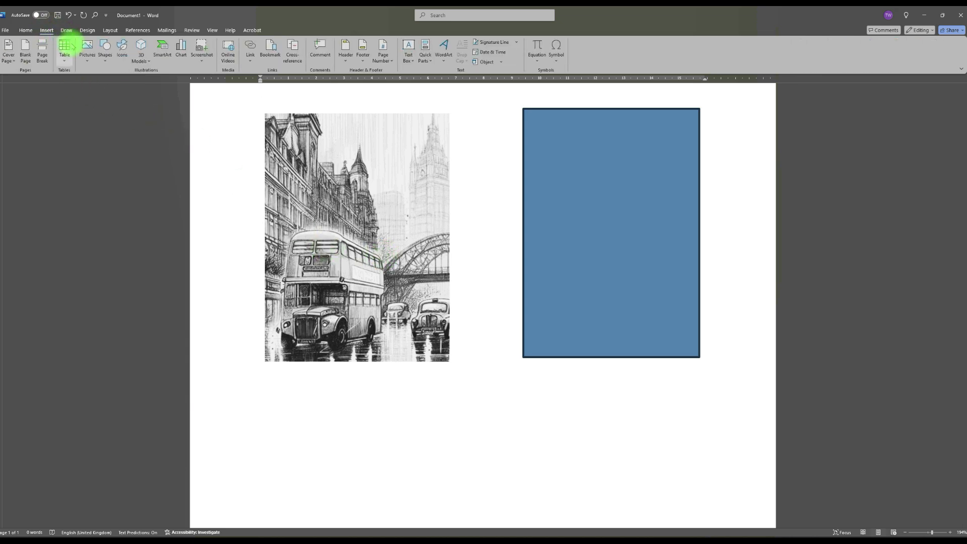
{"action": "left_click", "coordinate": [87, 60]}
{"action": "left_click", "coordinate": [103, 84]}
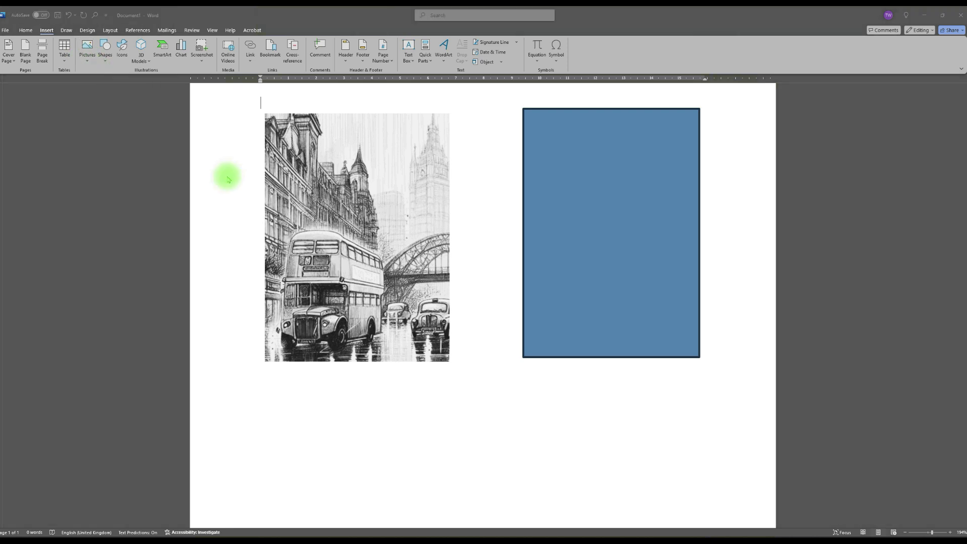
{"action": "left_click", "coordinate": [166, 28]}
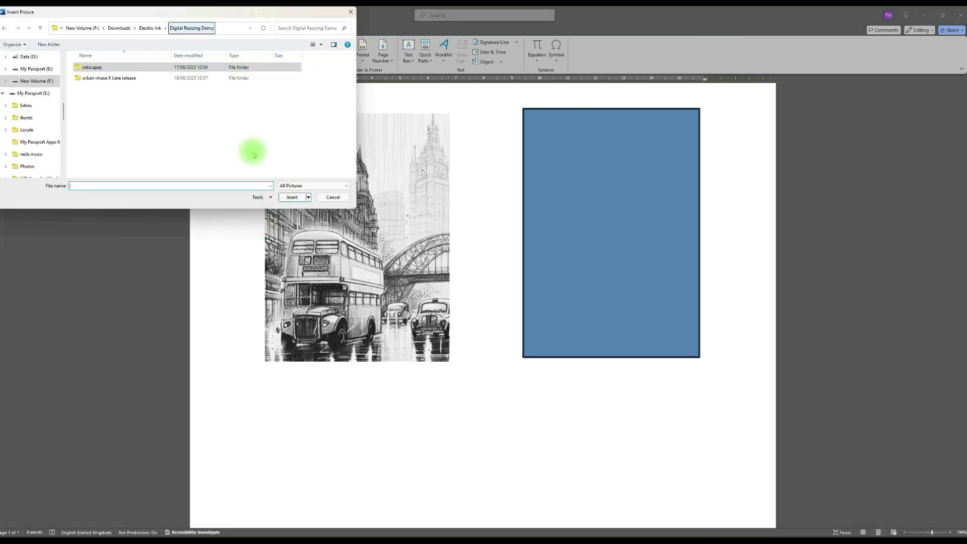
{"action": "double_click", "coordinate": [125, 79]}
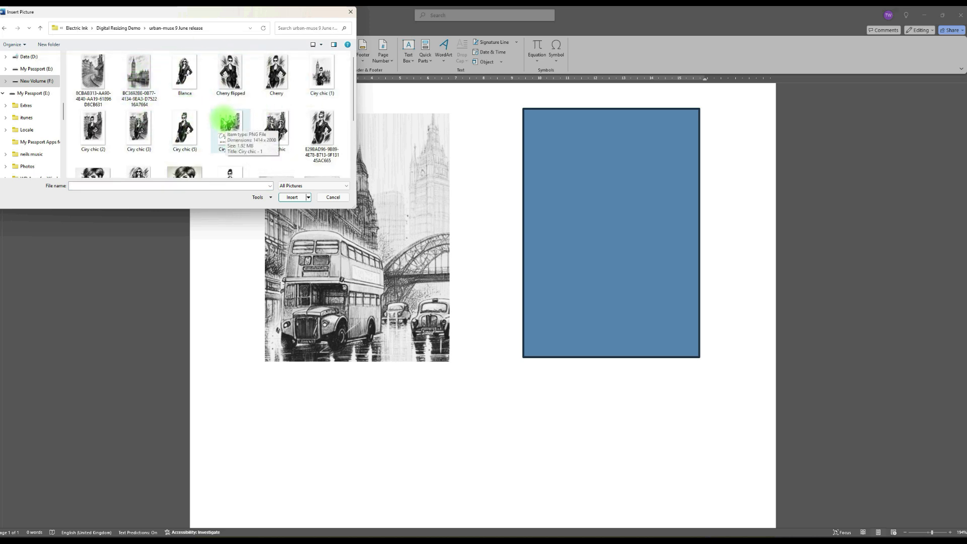
{"action": "scroll", "coordinate": [225, 123], "scroll_direction": "down", "scroll_amount": 3}
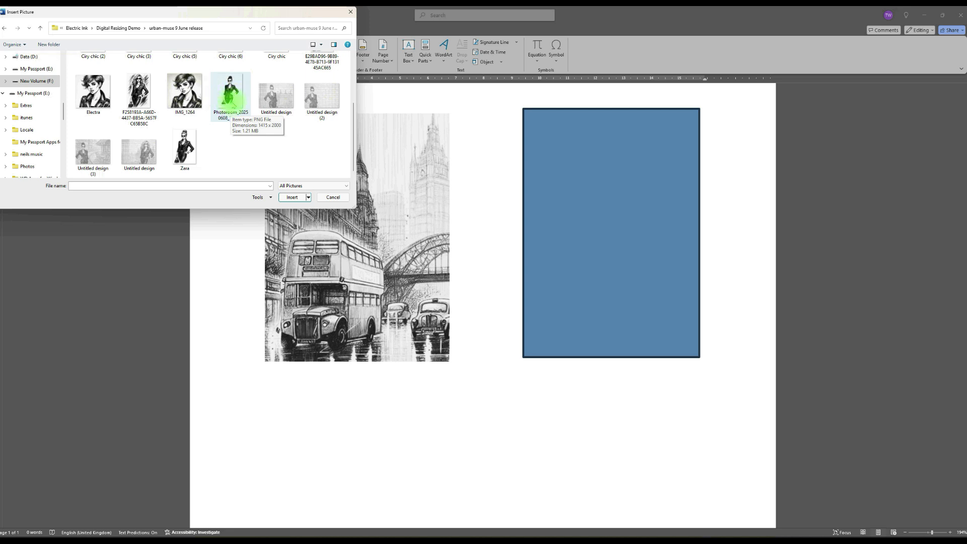
{"action": "scroll", "coordinate": [237, 136], "scroll_direction": "up", "scroll_amount": 3}
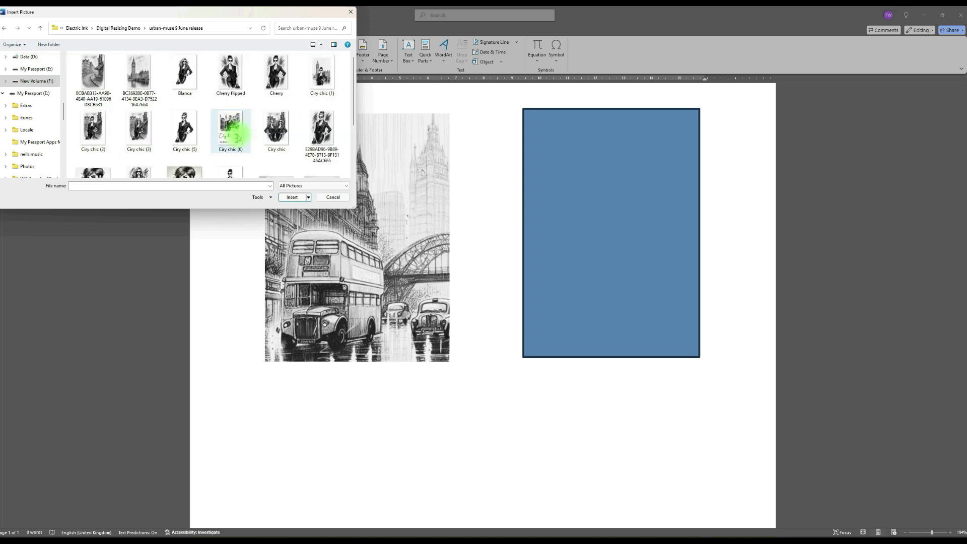
{"action": "scroll", "coordinate": [237, 137], "scroll_direction": "down", "scroll_amount": 3}
{"action": "left_click", "coordinate": [235, 100]}
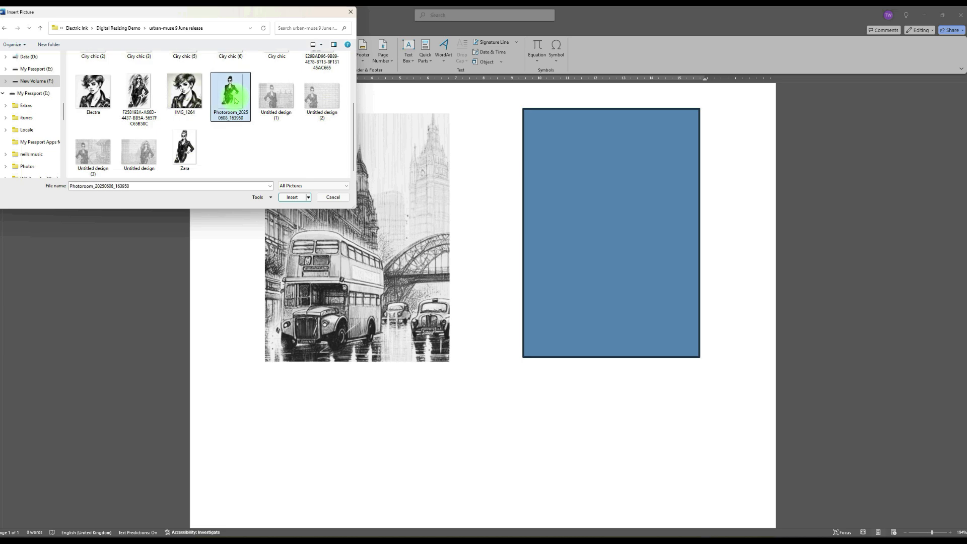
{"action": "left_click", "coordinate": [293, 196]}
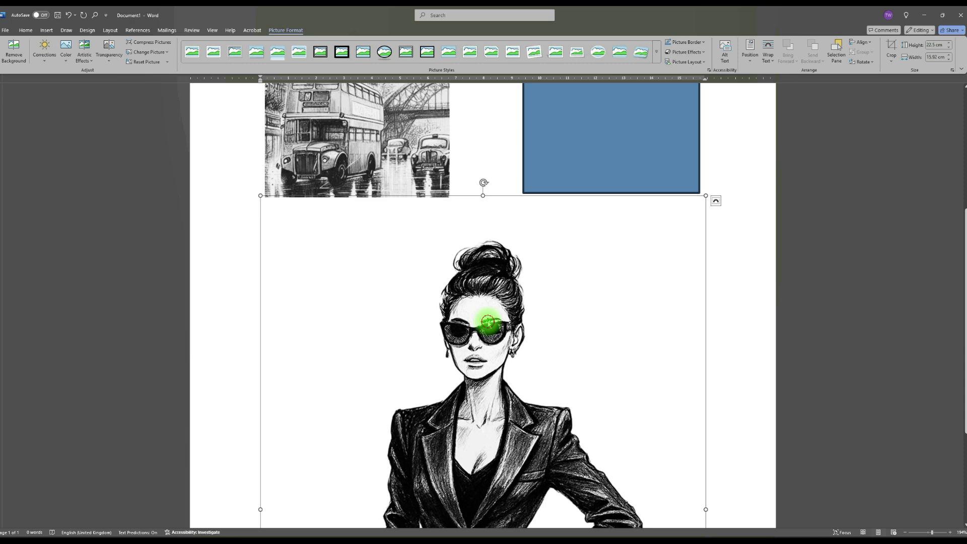
{"action": "left_click", "coordinate": [715, 201]}
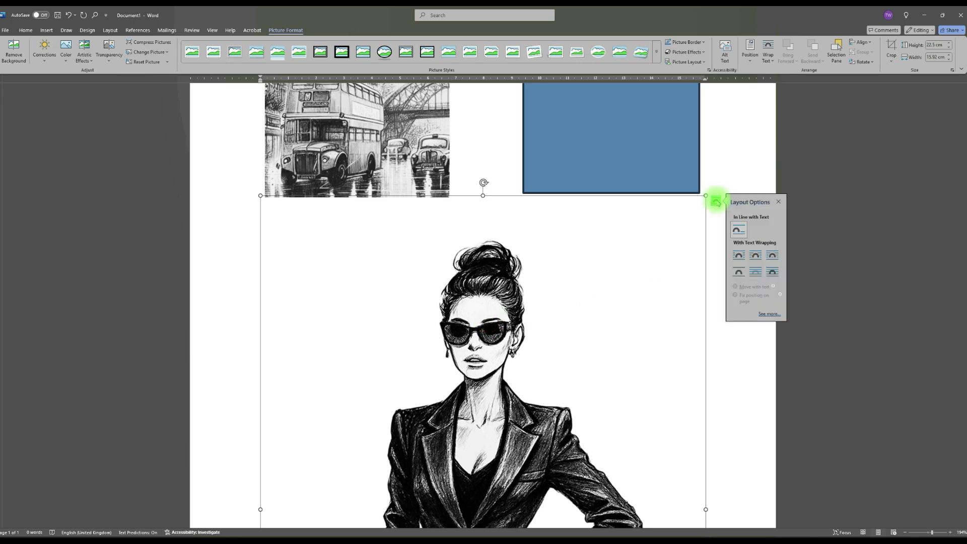
{"action": "left_click", "coordinate": [755, 255]}
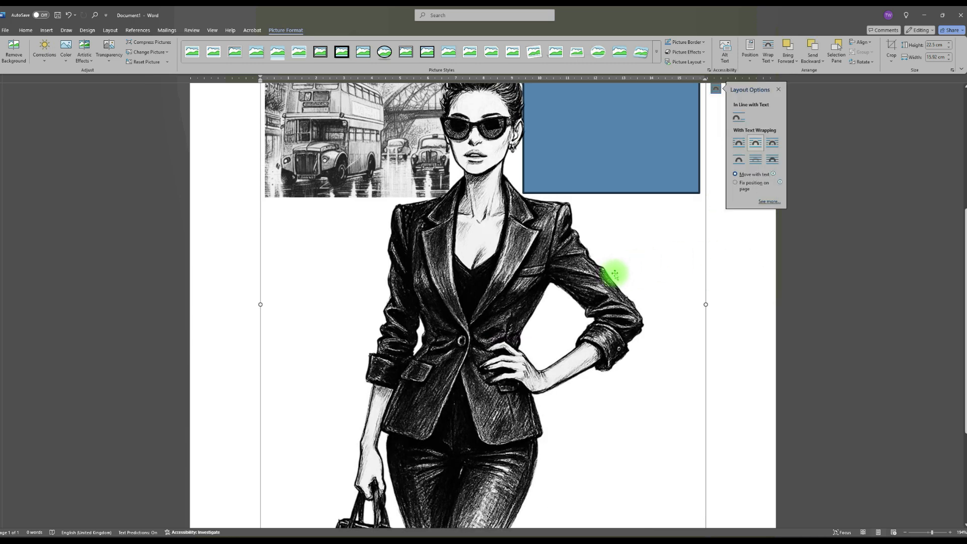
Scale the woman picture down proportionally to about 9.87 × 6.98 cm and place it over the bus picture
{"action": "scroll", "coordinate": [614, 275], "scroll_direction": "up", "scroll_amount": 3}
{"action": "left_click_drag", "start_coordinate": [708, 132], "coordinate": [497, 330]}
{"action": "scroll", "coordinate": [471, 350], "scroll_direction": "down", "scroll_amount": 5}
{"action": "left_click_drag", "start_coordinate": [393, 291], "coordinate": [511, 267]}
{"action": "left_click_drag", "start_coordinate": [661, 129], "coordinate": [545, 213]}
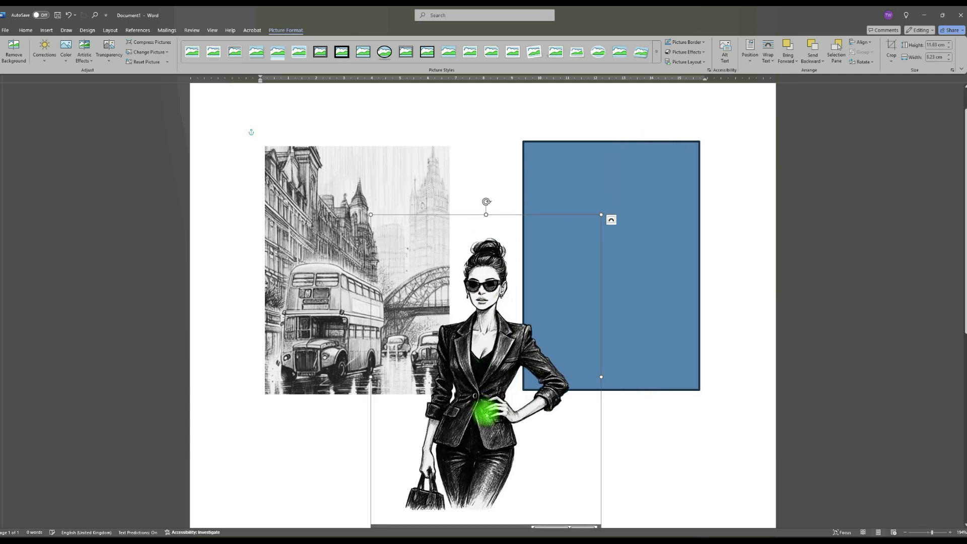
{"action": "left_click_drag", "start_coordinate": [485, 412], "coordinate": [550, 341]}
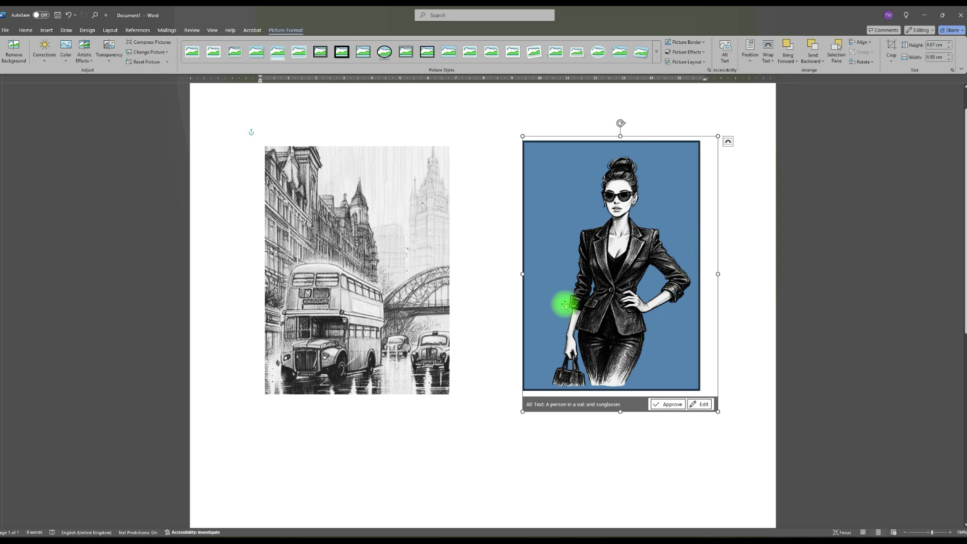
{"action": "mouse_move", "coordinate": [614, 292]}
{"action": "left_mouse_down"}
{"action": "mouse_move", "coordinate": [403, 292]}
{"action": "mouse_move", "coordinate": [370, 302]}
{"action": "left_mouse_up"}
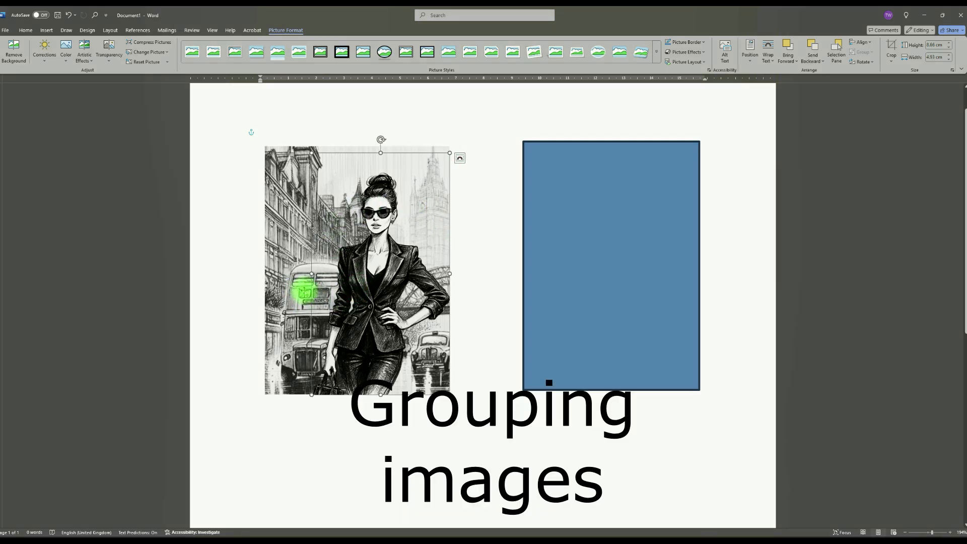
Move the bus and woman pictures individually closer to the blue rectangle, realigning the woman in front of the bus scene
{"action": "left_click_drag", "start_coordinate": [292, 292], "coordinate": [464, 296]}
{"action": "left_click_drag", "start_coordinate": [371, 302], "coordinate": [550, 315]}
{"action": "left_click_drag", "start_coordinate": [478, 314], "coordinate": [358, 303]}
{"action": "left_click_drag", "start_coordinate": [540, 323], "coordinate": [427, 315]}
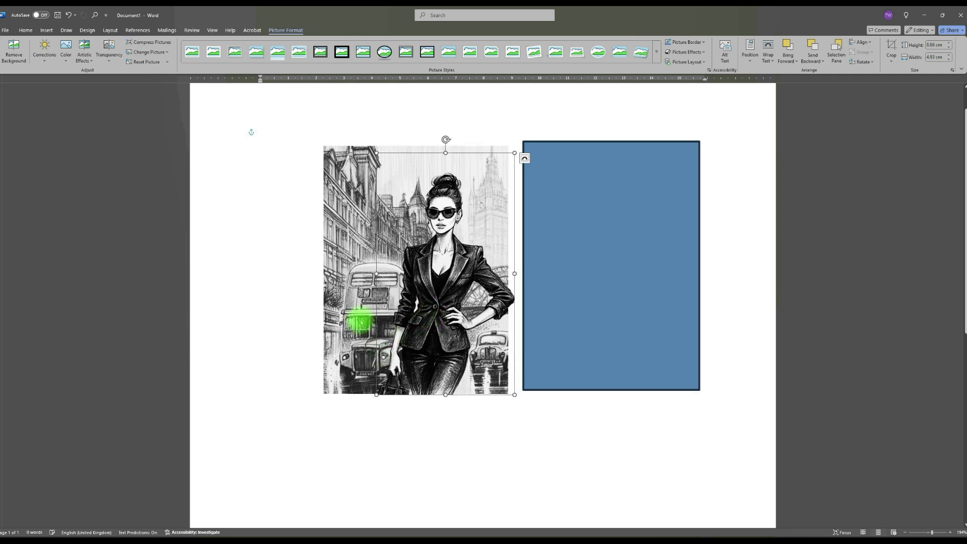
{"action": "mouse_move", "coordinate": [429, 281]}
{"action": "left_mouse_down"}
{"action": "mouse_move", "coordinate": [408, 279]}
{"action": "mouse_move", "coordinate": [439, 279]}
{"action": "mouse_move", "coordinate": [425, 280]}
{"action": "left_mouse_up"}
{"action": "left_click_drag", "start_coordinate": [352, 259], "coordinate": [323, 269]}
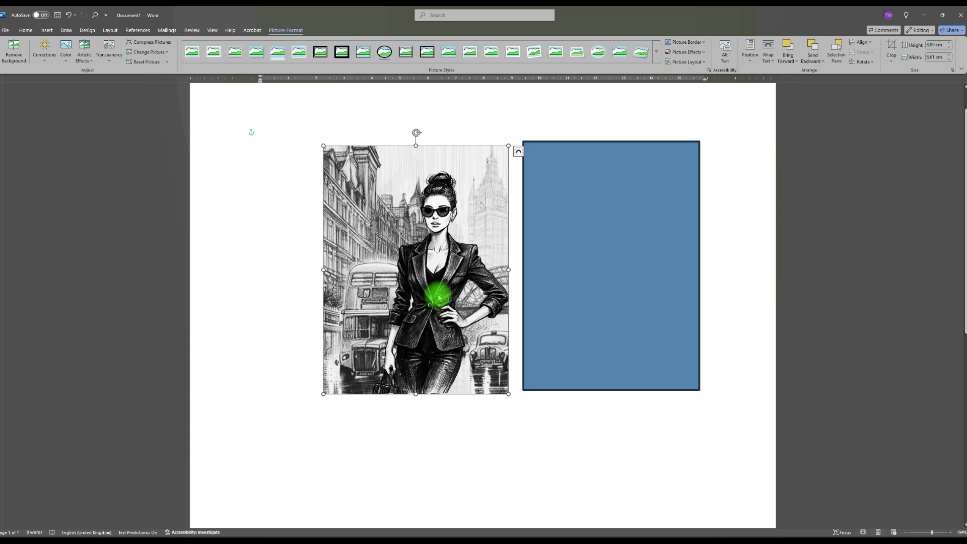
Group the bus and woman pictures and move the group slightly down and to the left as one object
{"action": "left_click", "coordinate": [440, 290], "text": "shift"}
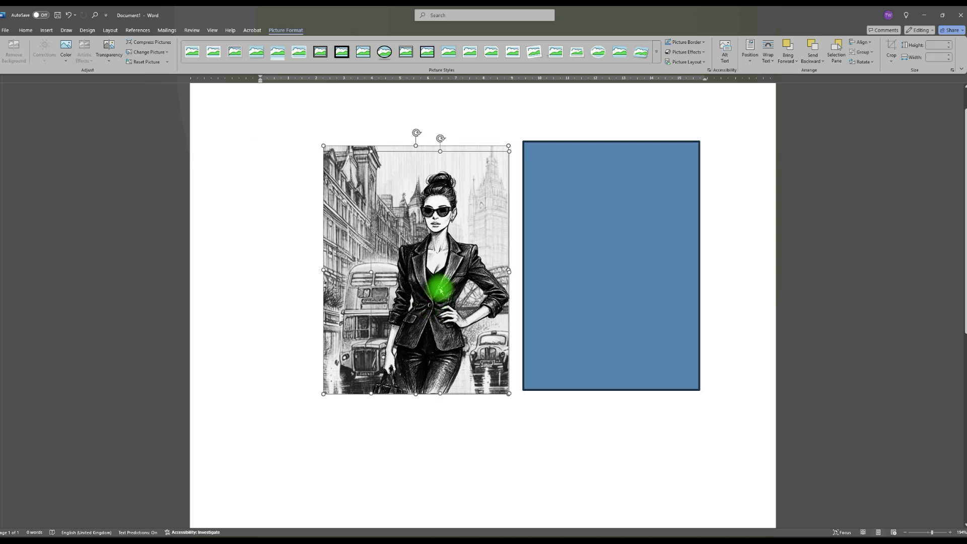
{"action": "right_click", "coordinate": [440, 289]}
{"action": "mouse_move", "coordinate": [497, 356]}
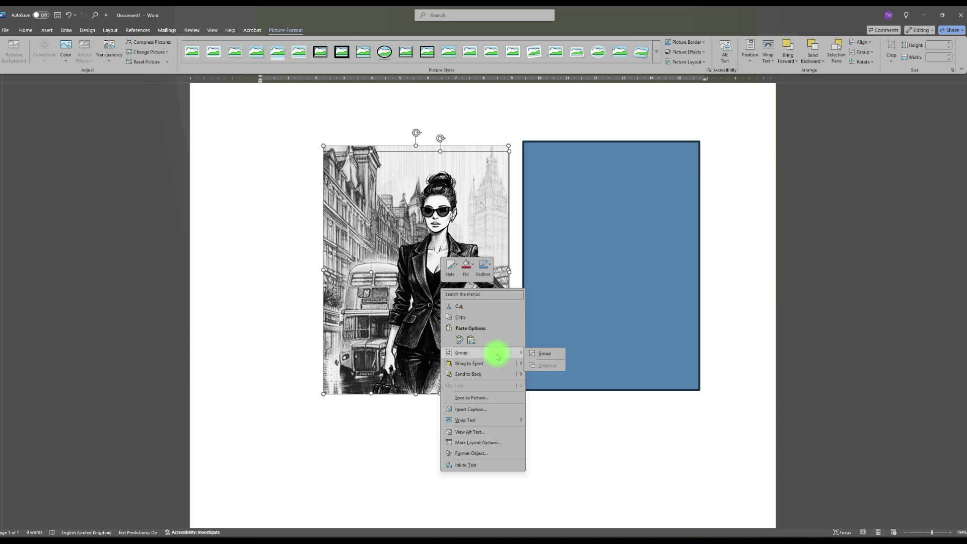
{"action": "left_click", "coordinate": [554, 353]}
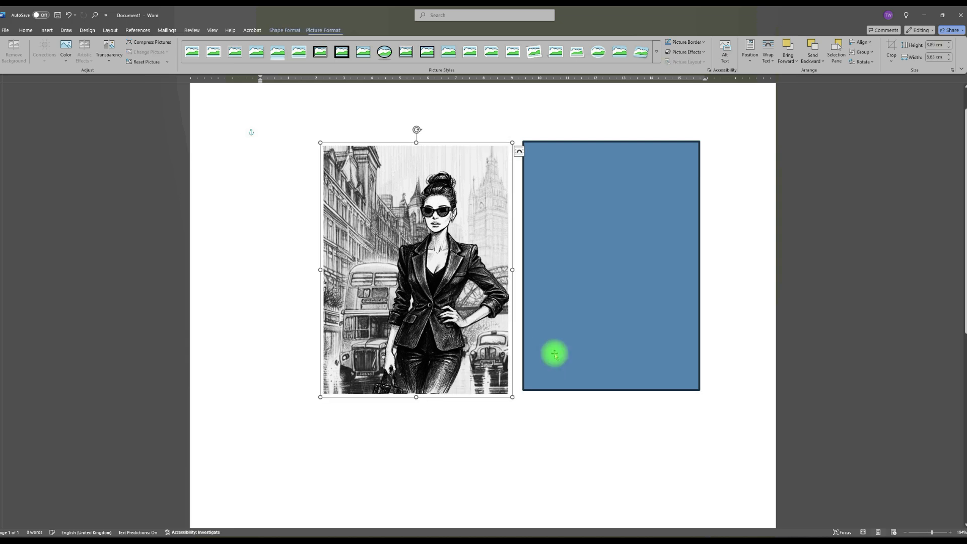
{"action": "left_click_drag", "start_coordinate": [392, 328], "coordinate": [361, 349]}
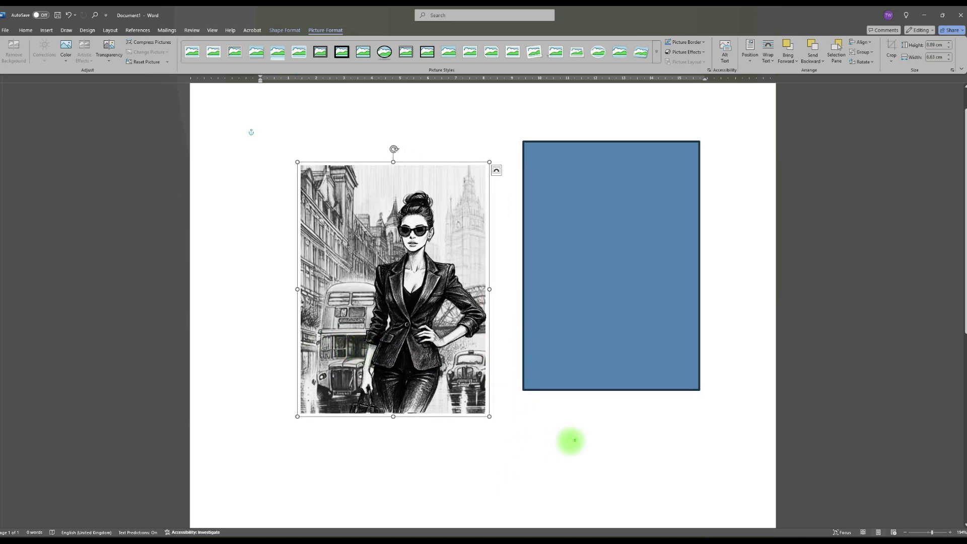
{"action": "left_click", "coordinate": [569, 443]}
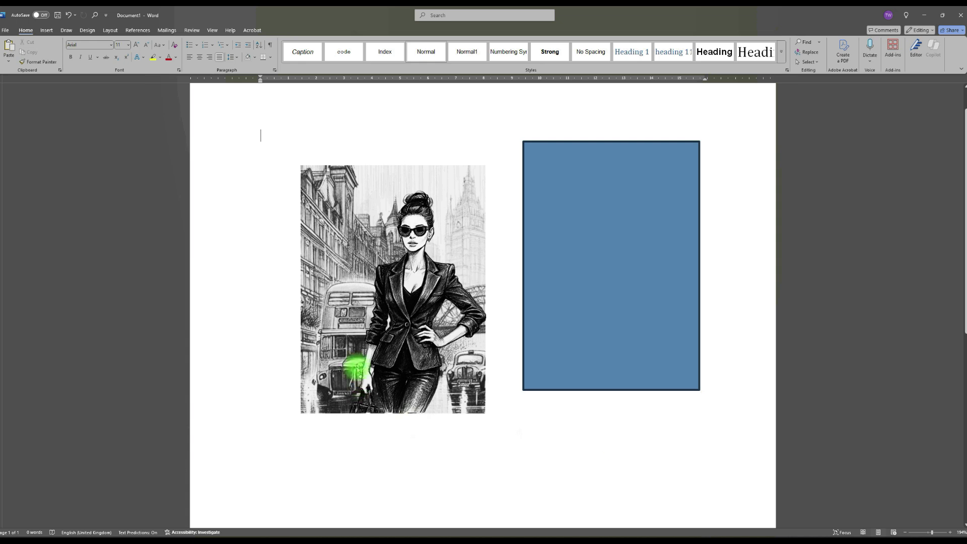
Ungroup the bus and woman pictures and move the woman picture on its own toward the blue rectangle
{"action": "right_click", "coordinate": [420, 321]}
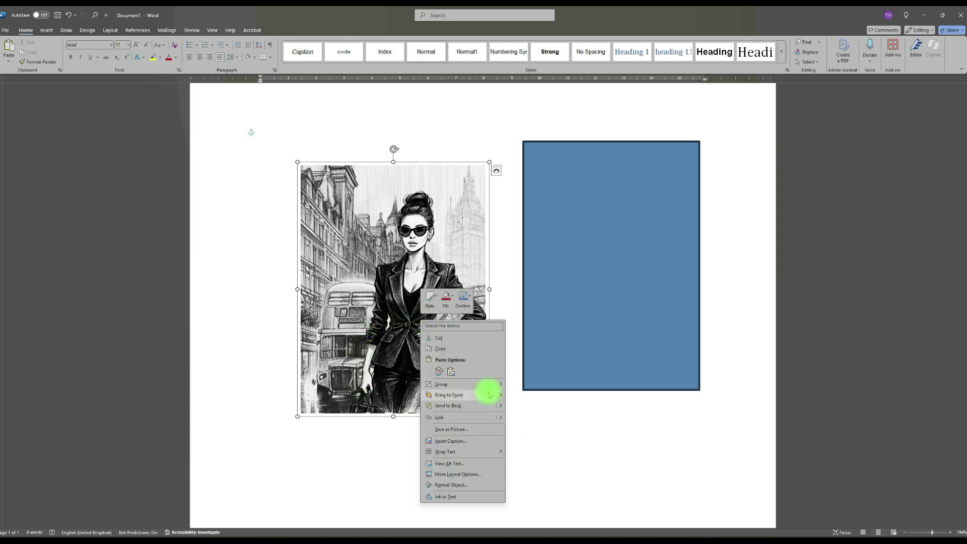
{"action": "mouse_move", "coordinate": [485, 384]}
{"action": "left_click", "coordinate": [538, 398]}
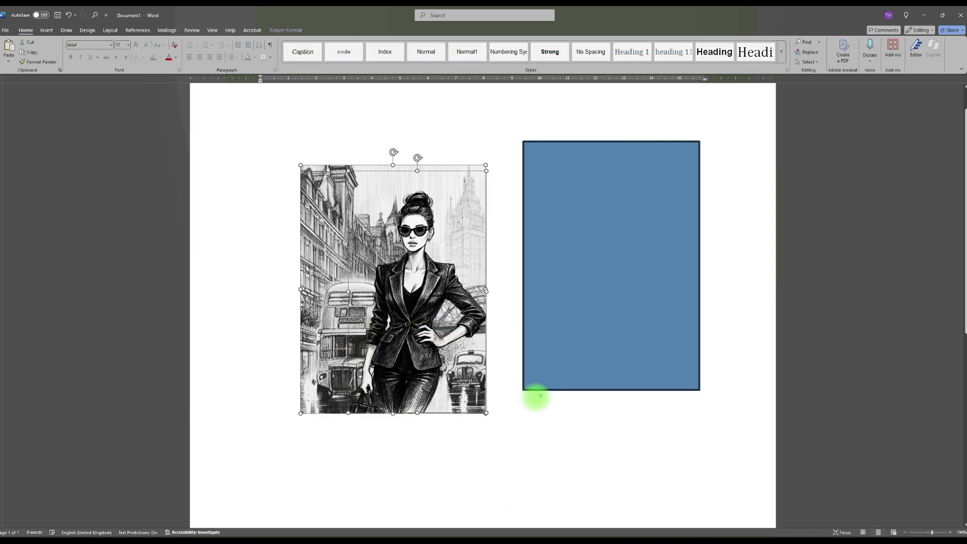
{"action": "left_click", "coordinate": [658, 427]}
{"action": "left_click_drag", "start_coordinate": [398, 314], "coordinate": [551, 302]}
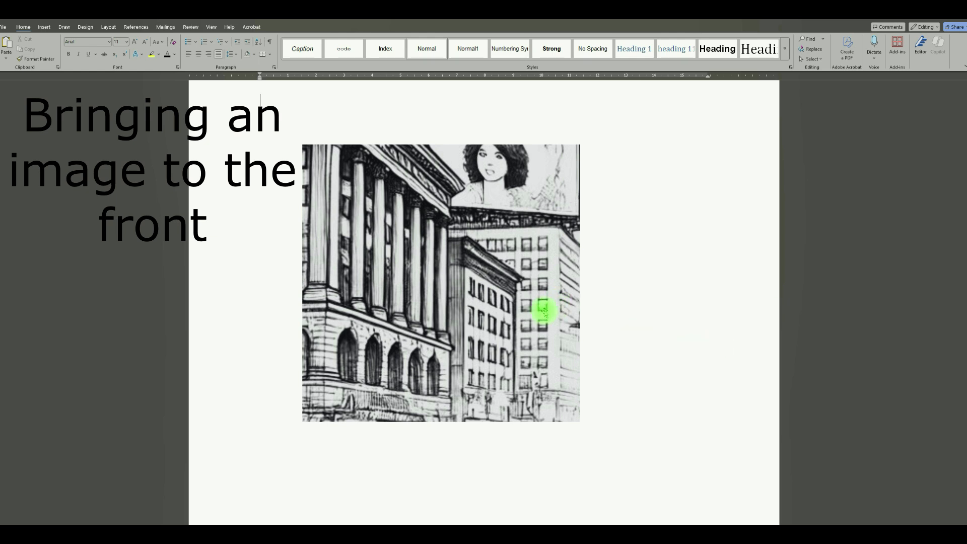
Separate the building picture from the portrait hidden behind it, then place the building picture so it slightly overlaps the portrait
{"action": "left_click_drag", "start_coordinate": [471, 281], "coordinate": [657, 291]}
{"action": "left_click_drag", "start_coordinate": [442, 313], "coordinate": [259, 280]}
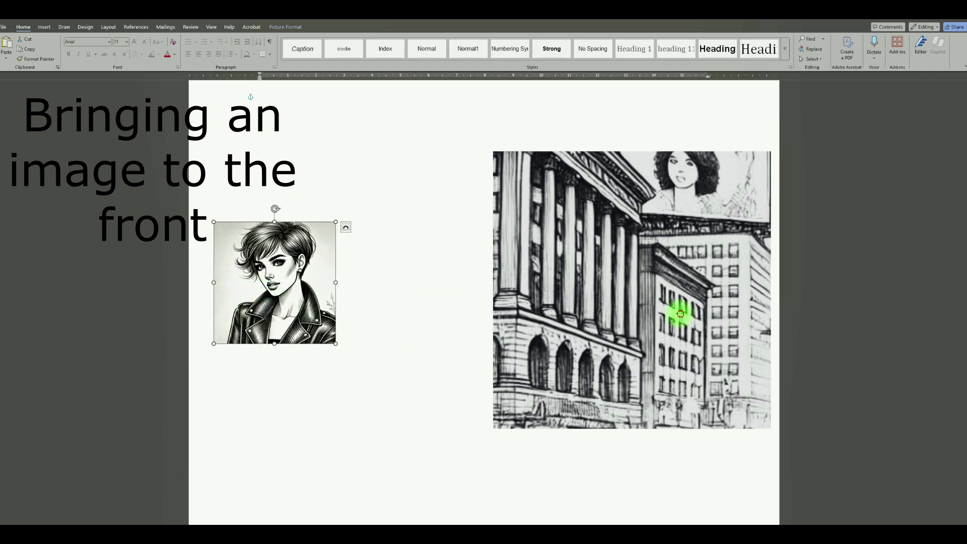
{"action": "left_click_drag", "start_coordinate": [680, 313], "coordinate": [511, 305]}
{"action": "mouse_move", "coordinate": [292, 277]}
{"action": "left_mouse_down"}
{"action": "mouse_move", "coordinate": [561, 292]}
{"action": "mouse_move", "coordinate": [296, 288]}
{"action": "left_mouse_up"}
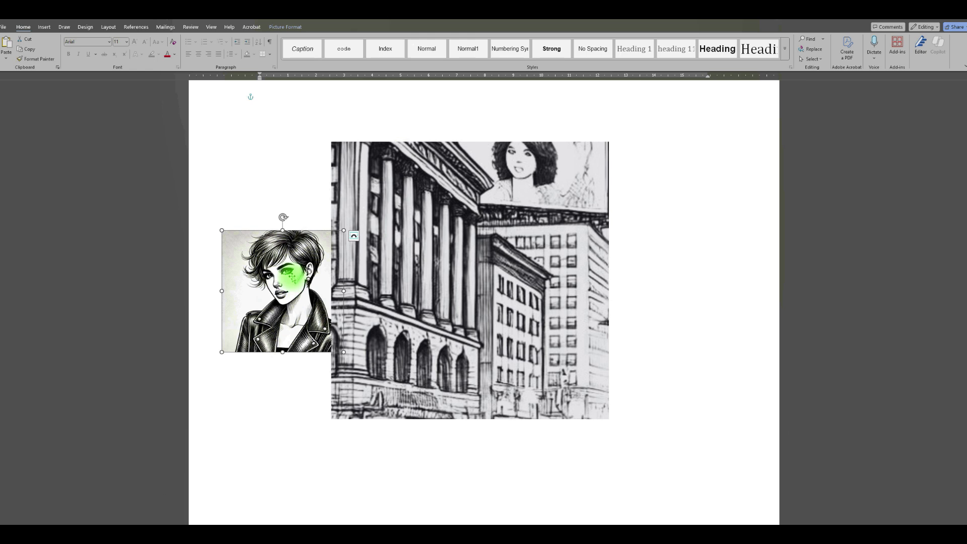
Bring the portrait of the short-haired woman to the front and move it over the building picture
{"action": "right_click", "coordinate": [292, 280]}
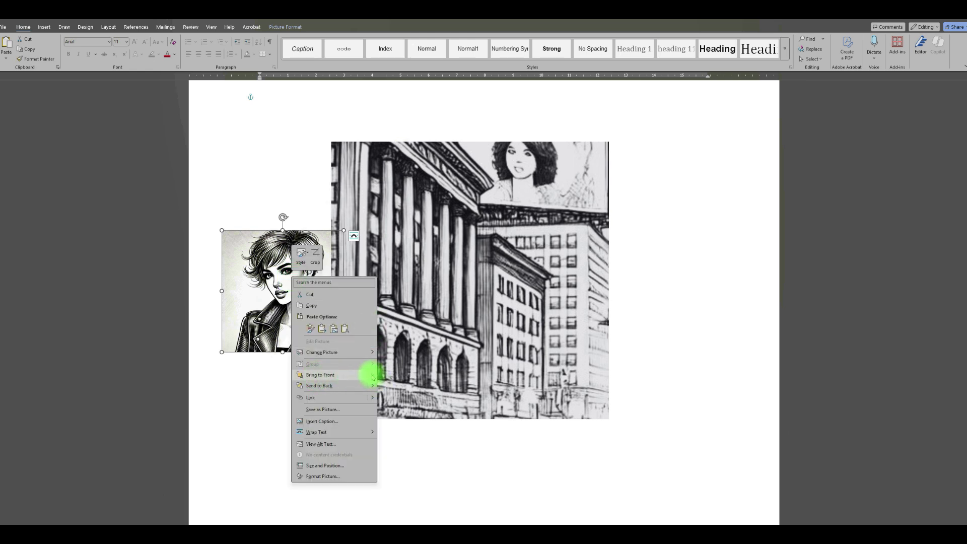
{"action": "mouse_move", "coordinate": [373, 375]}
{"action": "left_click", "coordinate": [410, 373]}
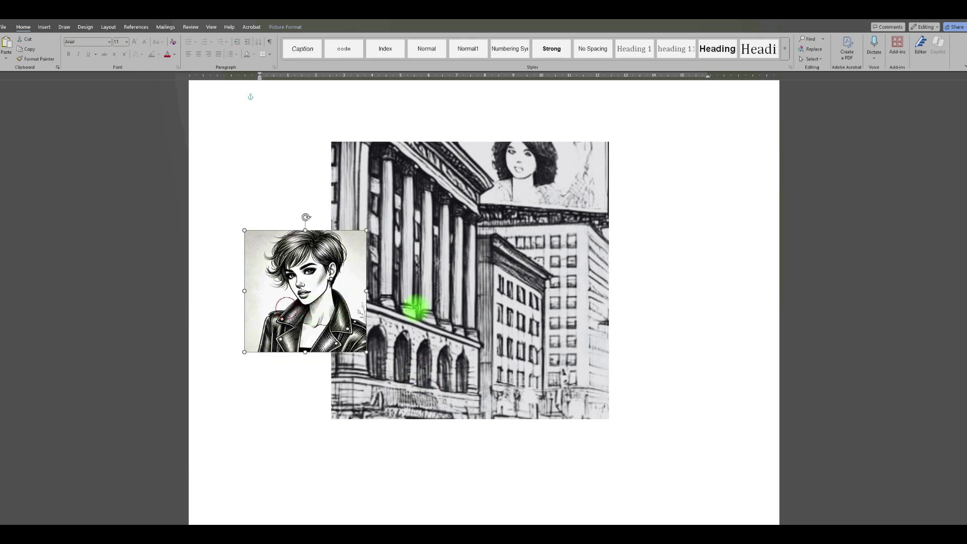
{"action": "left_click_drag", "start_coordinate": [416, 307], "coordinate": [526, 317]}
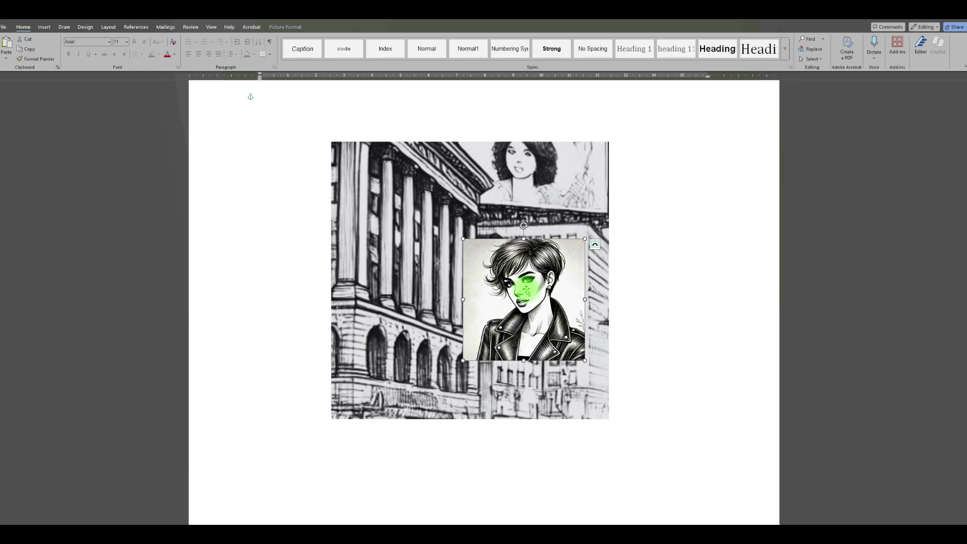
Send the portrait of the short-haired woman to the back, behind the building picture
{"action": "right_click", "coordinate": [526, 288]}
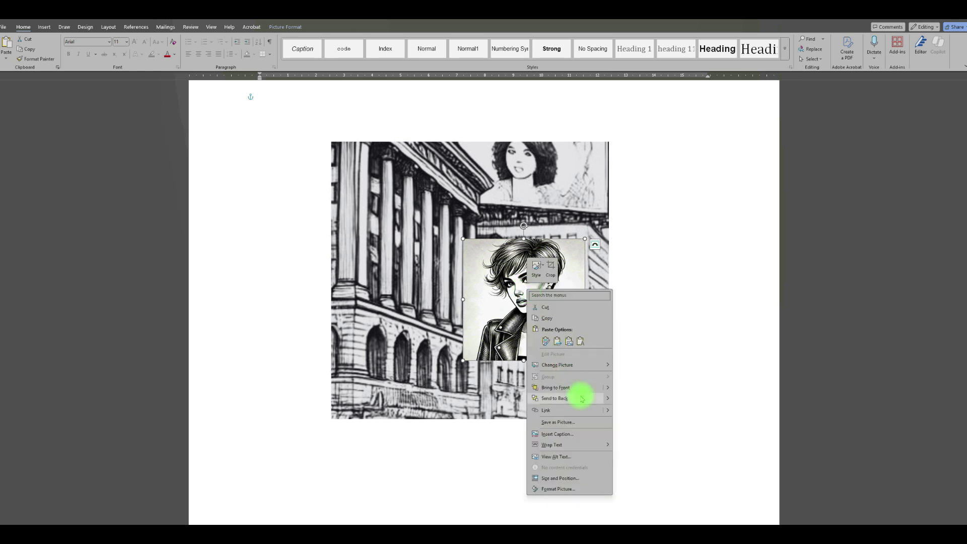
{"action": "left_click", "coordinate": [554, 398]}
{"action": "left_click_drag", "start_coordinate": [535, 324], "coordinate": [583, 339]}
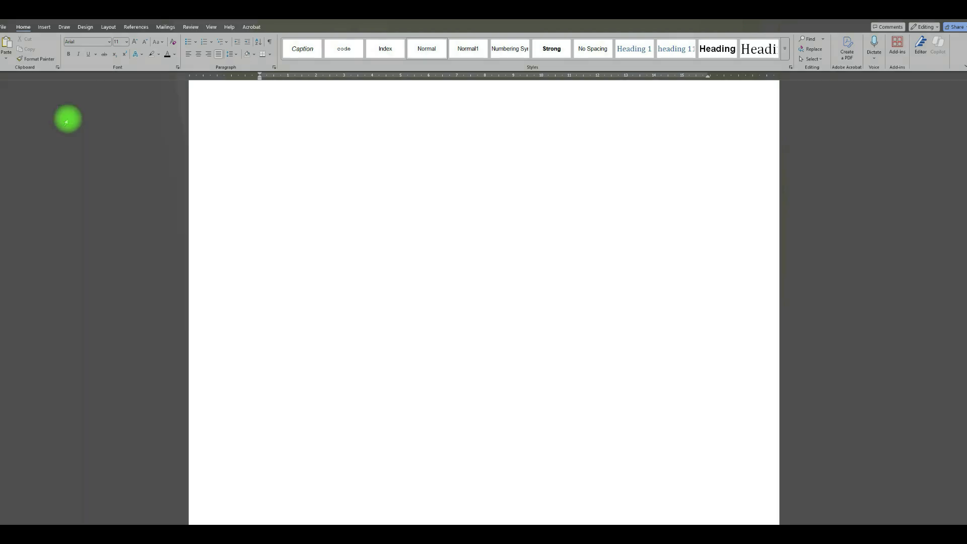
Insert the picture Untitled design (3) from the inkscapes folder and set its text wrapping to Tight
{"action": "left_click", "coordinate": [44, 26]}
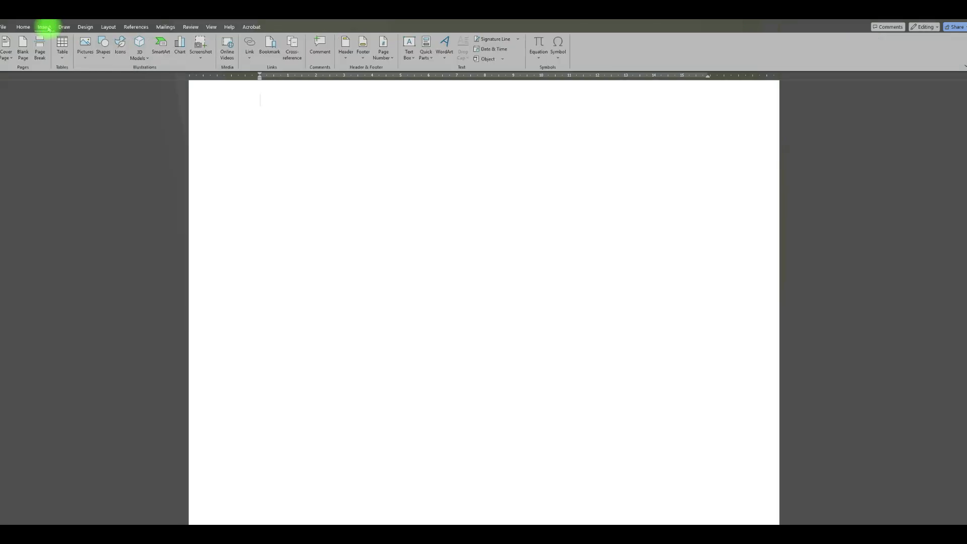
{"action": "left_click", "coordinate": [90, 59]}
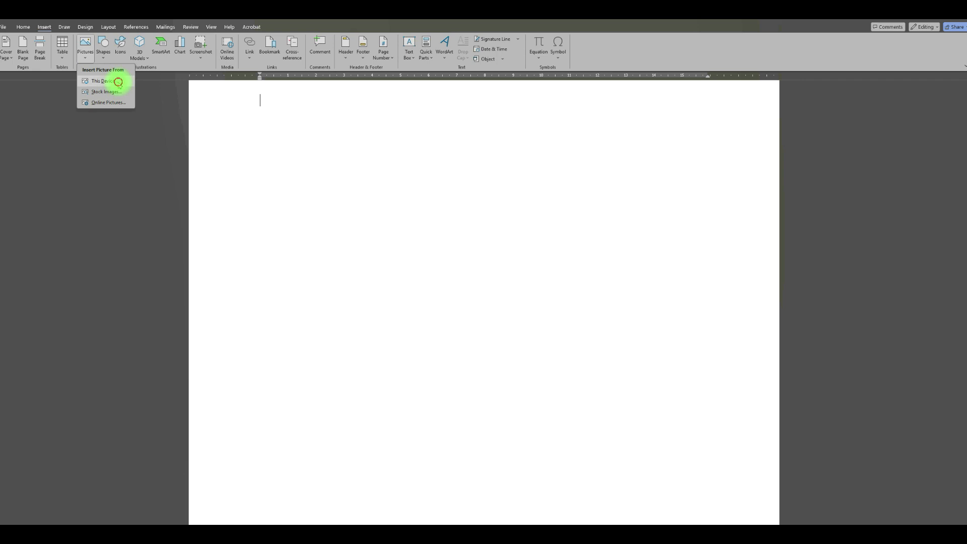
{"action": "left_click", "coordinate": [119, 82]}
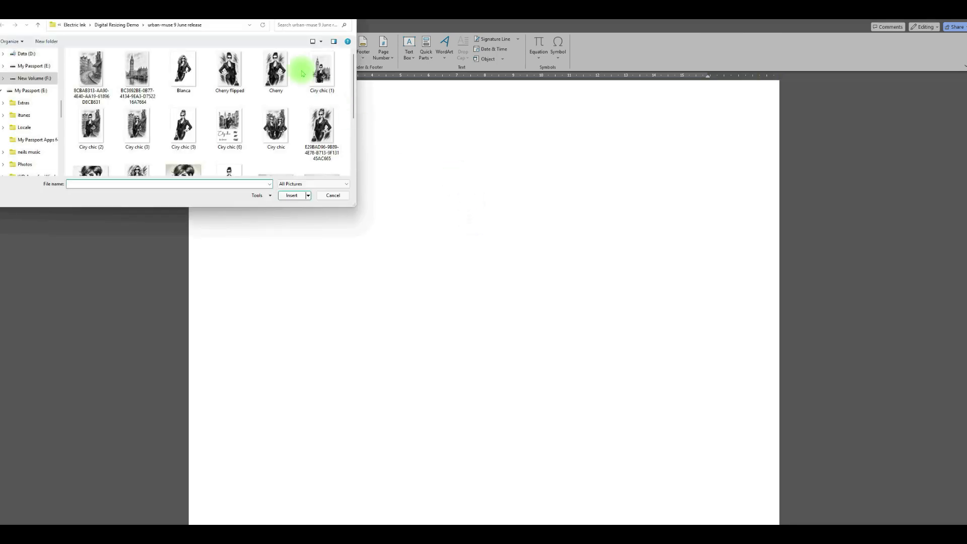
{"action": "left_click", "coordinate": [135, 26]}
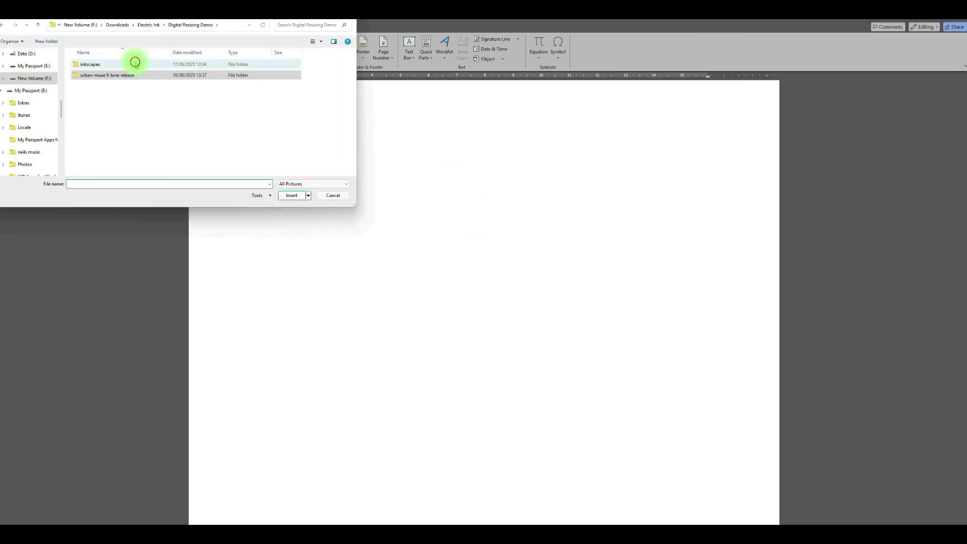
{"action": "double_click", "coordinate": [134, 62]}
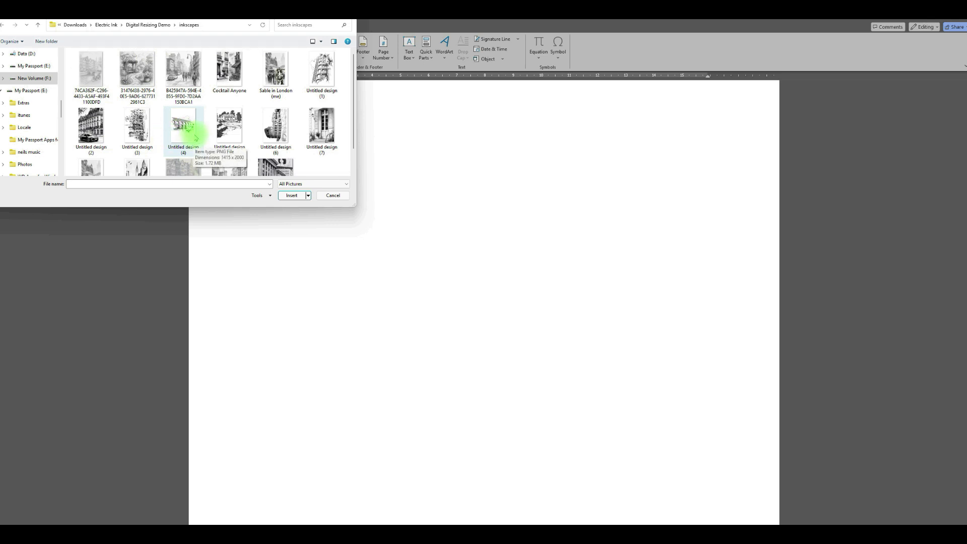
{"action": "left_click", "coordinate": [135, 129]}
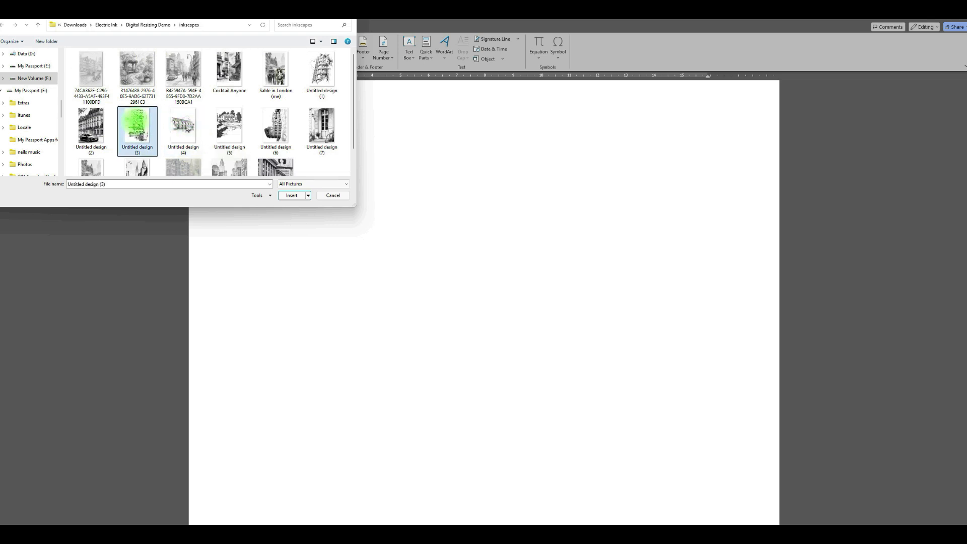
{"action": "left_click", "coordinate": [292, 195]}
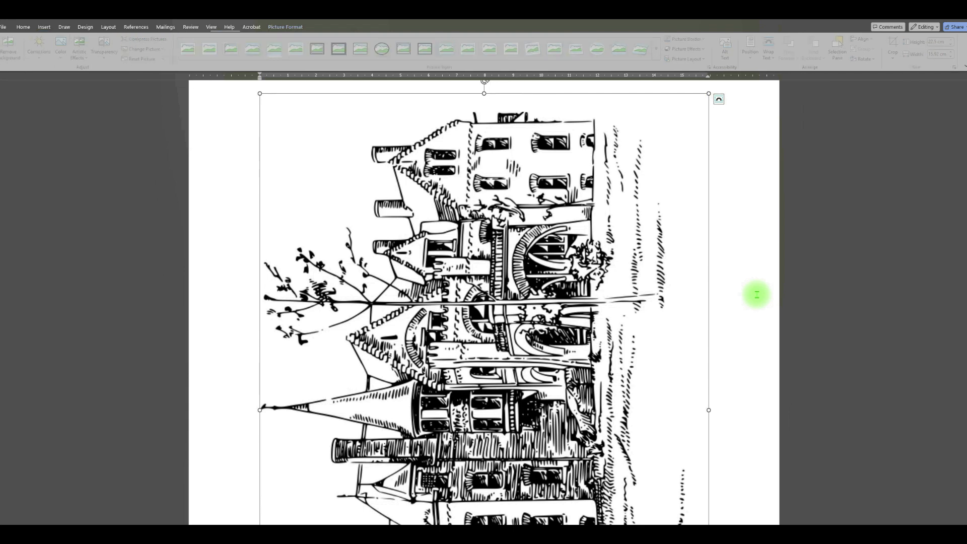
{"action": "left_click", "coordinate": [719, 100]}
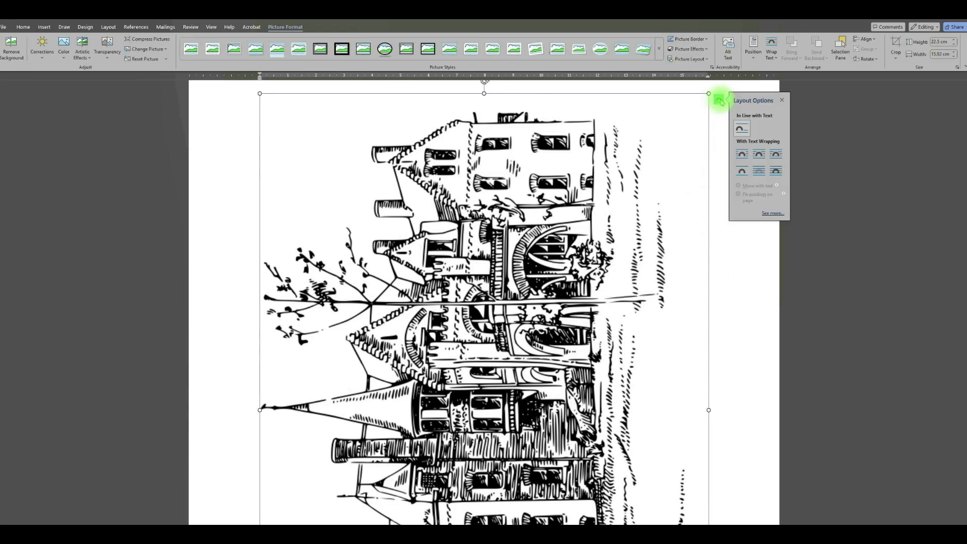
{"action": "left_click", "coordinate": [758, 155]}
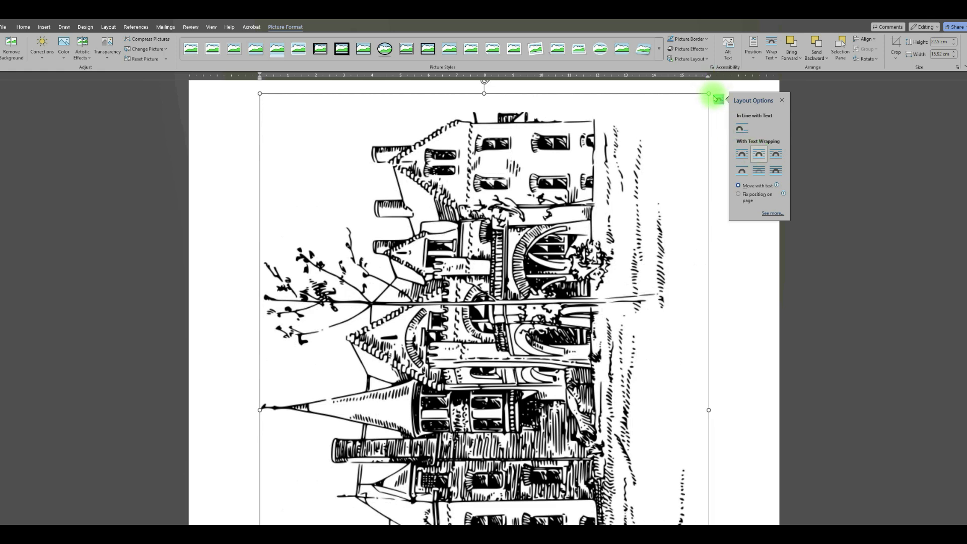
Scale the castle picture down proportionally to about 16.7 × 11.82 cm and rotate it right 90° so it stands upright
{"action": "left_click_drag", "start_coordinate": [710, 94], "coordinate": [554, 257]}
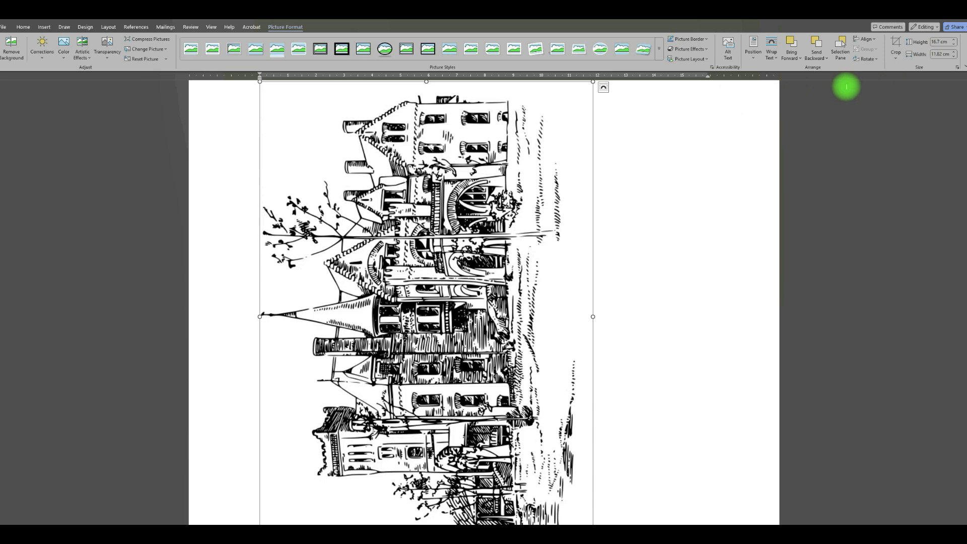
{"action": "left_click", "coordinate": [877, 59]}
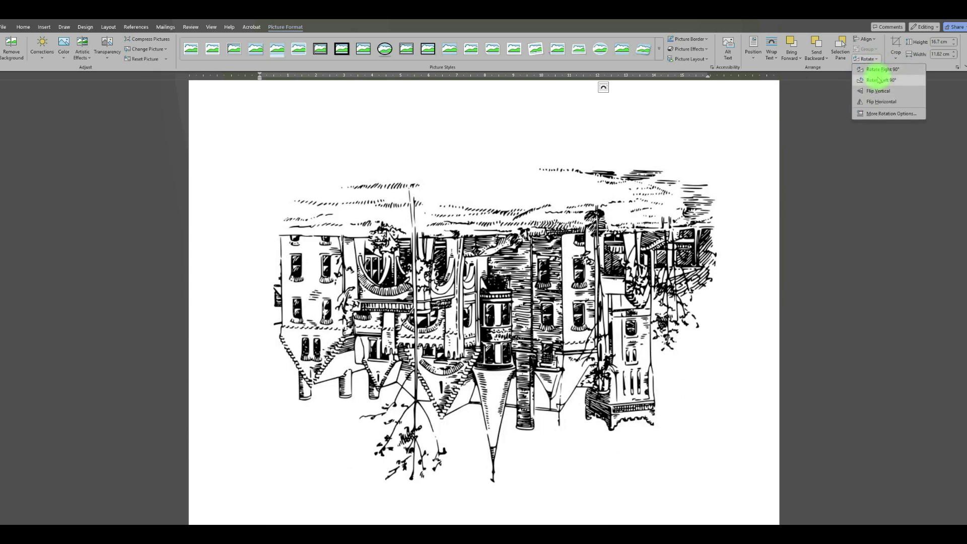
{"action": "left_click", "coordinate": [880, 69]}
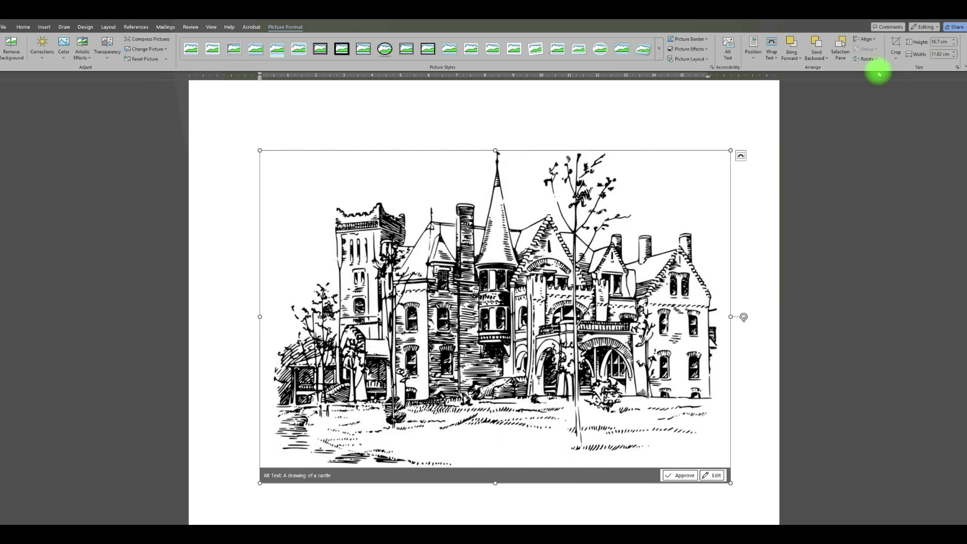
Scale the castle picture down further to about 12.52 × 8.86 cm and move it near the top of the page
{"action": "left_click_drag", "start_coordinate": [731, 151], "coordinate": [587, 231]}
{"action": "left_click_drag", "start_coordinate": [550, 313], "coordinate": [571, 185]}
{"action": "scroll", "coordinate": [723, 261], "scroll_direction": "up", "scroll_amount": 3}
{"action": "left_click", "coordinate": [710, 266]}
{"action": "left_click_drag", "start_coordinate": [427, 370], "coordinate": [426, 216]}
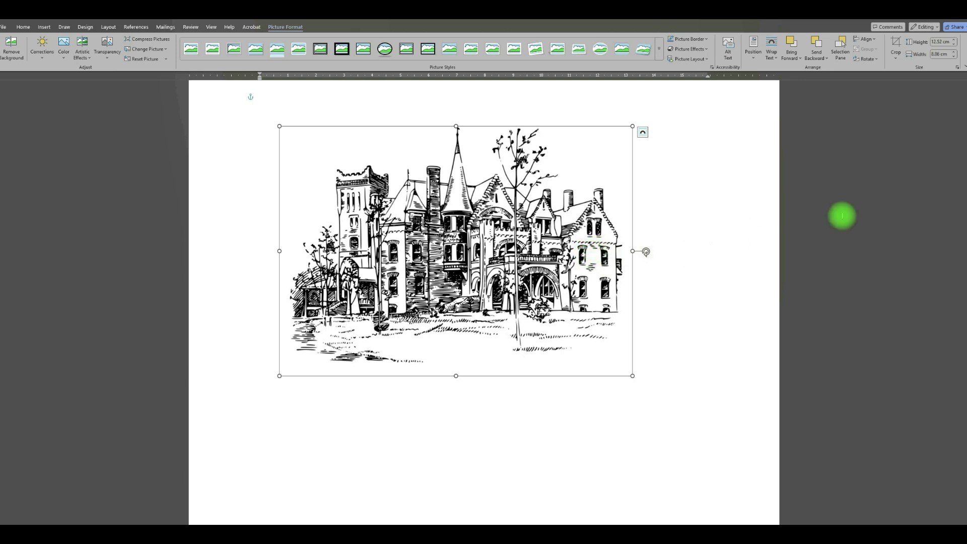
Crop the blank margins from the right, left and bottom edges of the castle picture, to about 11.77 × 8.4 cm
{"action": "left_click", "coordinate": [899, 61]}
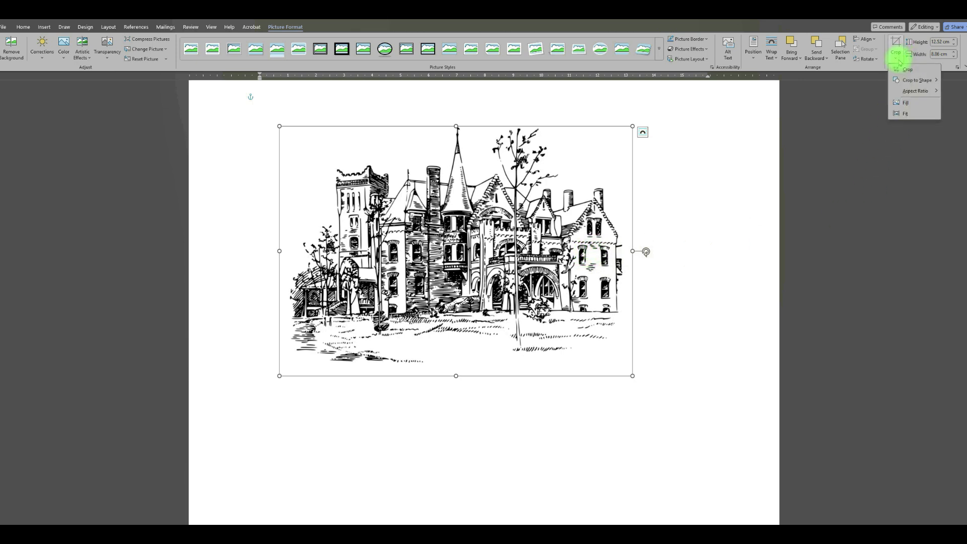
{"action": "left_click", "coordinate": [787, 122]}
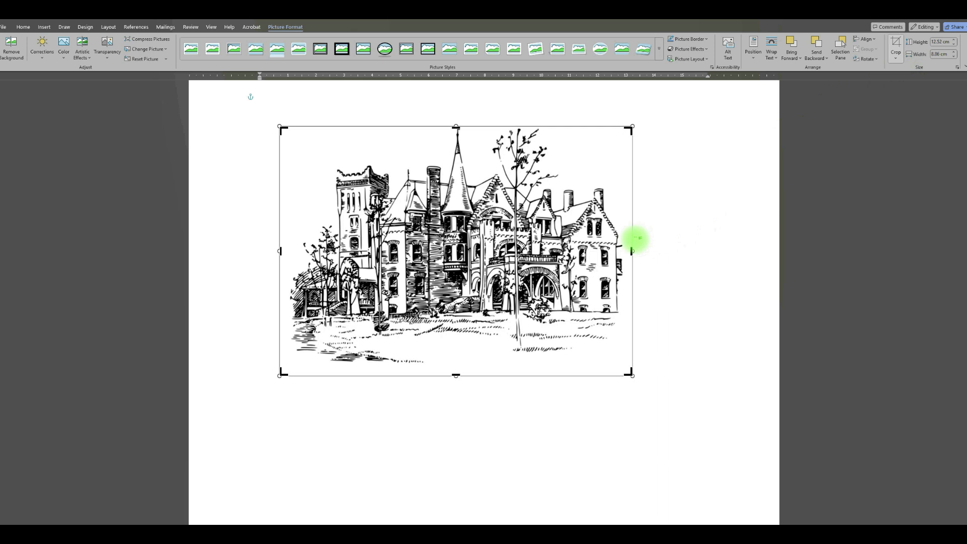
{"action": "left_click_drag", "start_coordinate": [631, 251], "coordinate": [621, 251]}
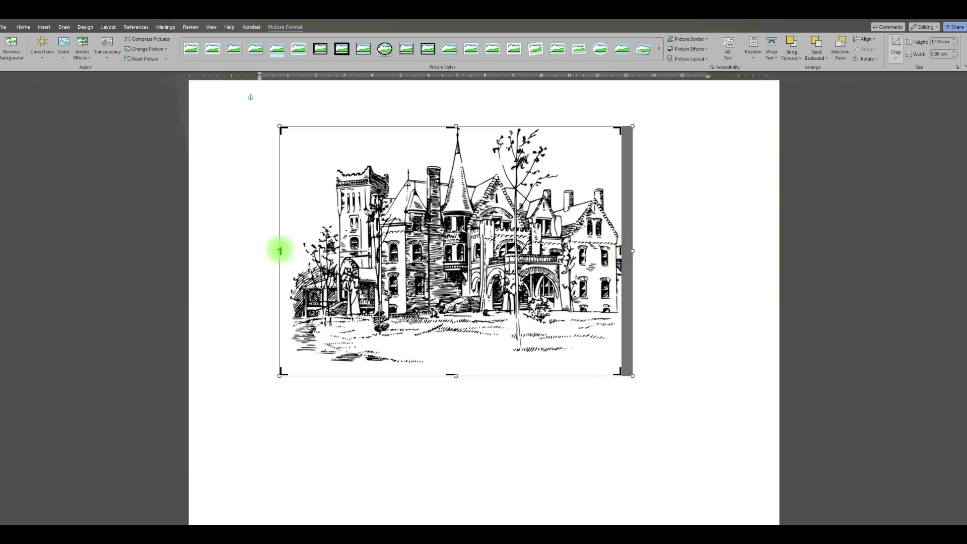
{"action": "left_click_drag", "start_coordinate": [280, 250], "coordinate": [291, 251]}
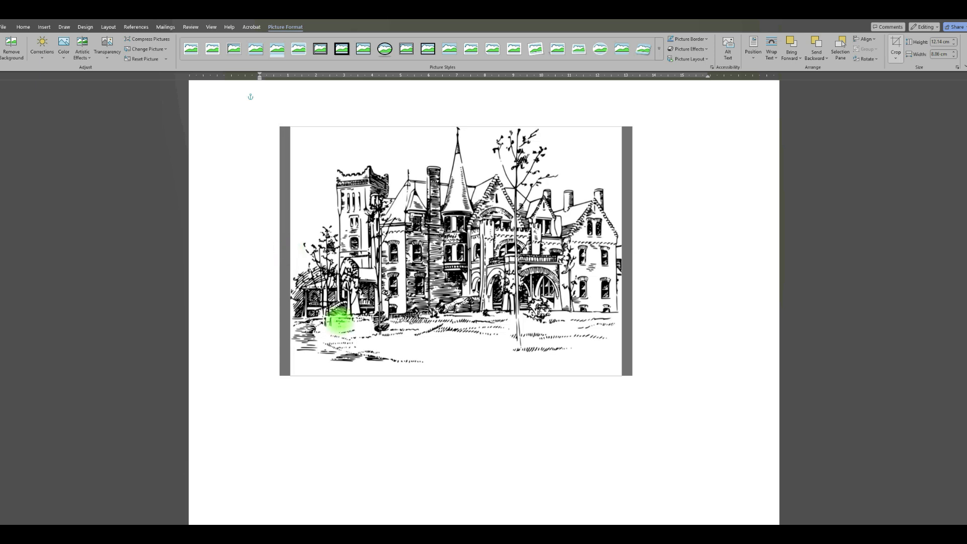
{"action": "left_click_drag", "start_coordinate": [454, 372], "coordinate": [457, 363]}
{"action": "left_click", "coordinate": [708, 256]}
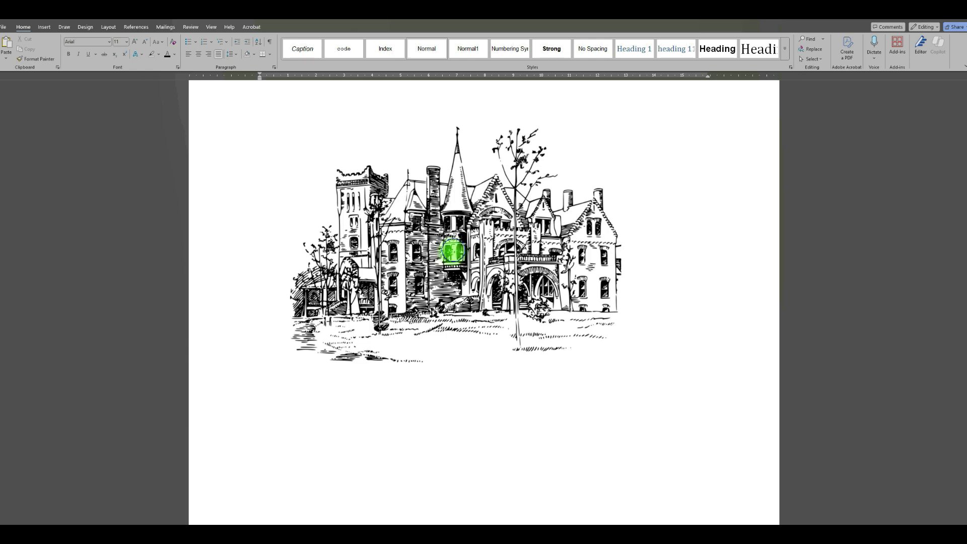
Copy the cropped castle picture and paste a duplicate below the original
{"action": "right_click", "coordinate": [454, 250]}
{"action": "left_click", "coordinate": [483, 279]}
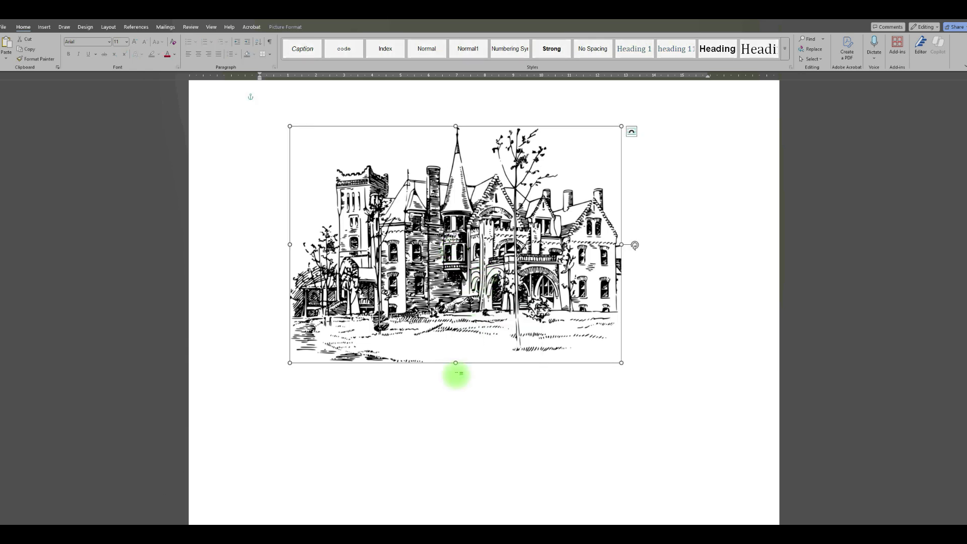
{"action": "left_click", "coordinate": [455, 400]}
{"action": "right_click", "coordinate": [454, 400]}
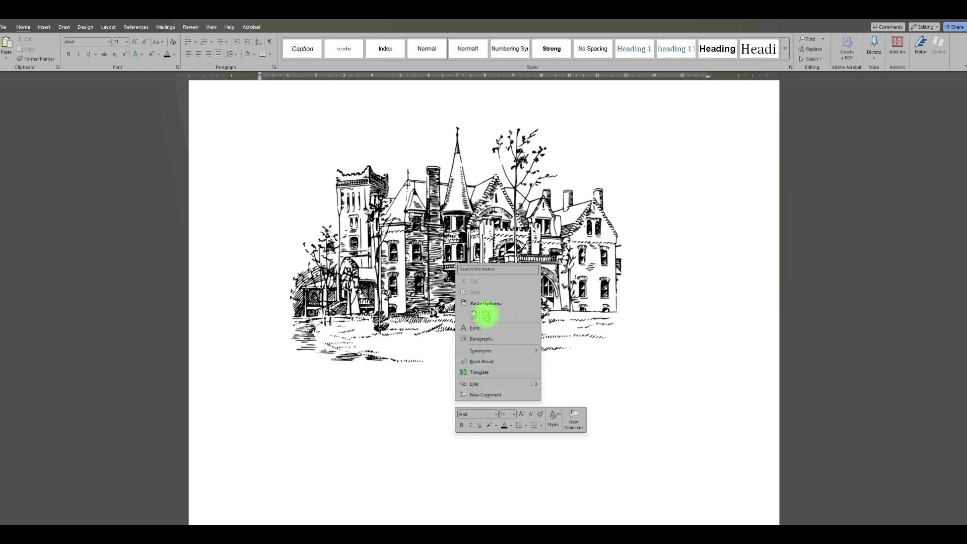
{"action": "left_click", "coordinate": [485, 315]}
{"action": "left_click", "coordinate": [454, 458]}
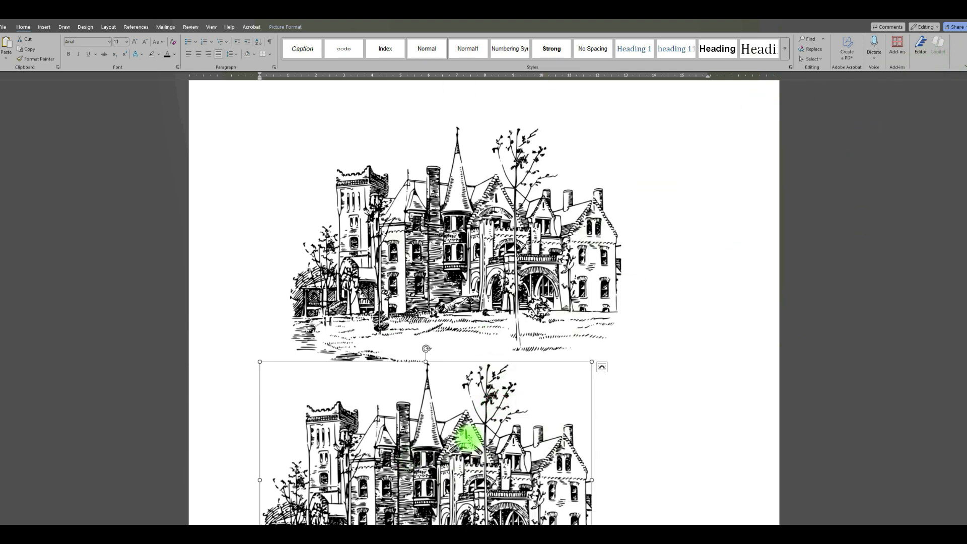
Flip the duplicate castle picture vertically
{"action": "double_click", "coordinate": [475, 434]}
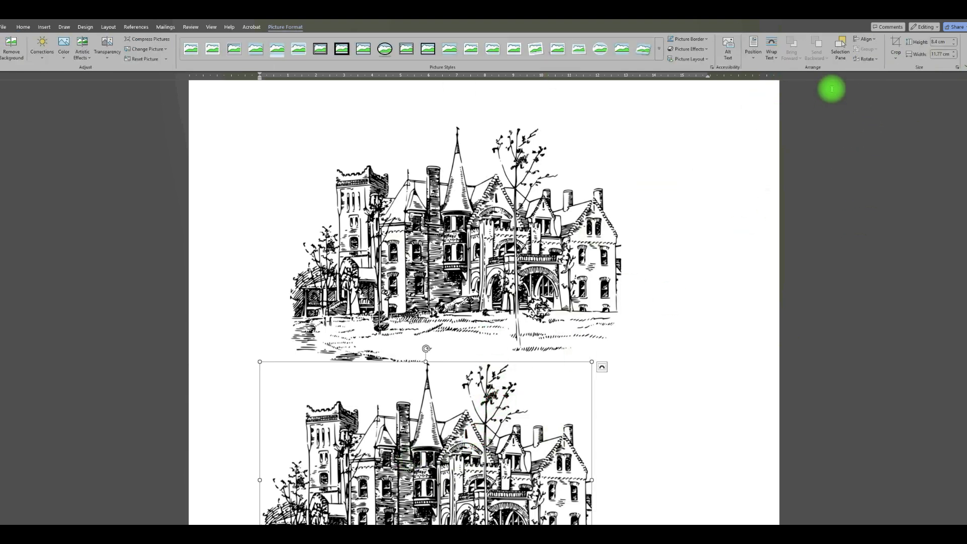
{"action": "left_click", "coordinate": [865, 59]}
{"action": "left_click", "coordinate": [878, 92]}
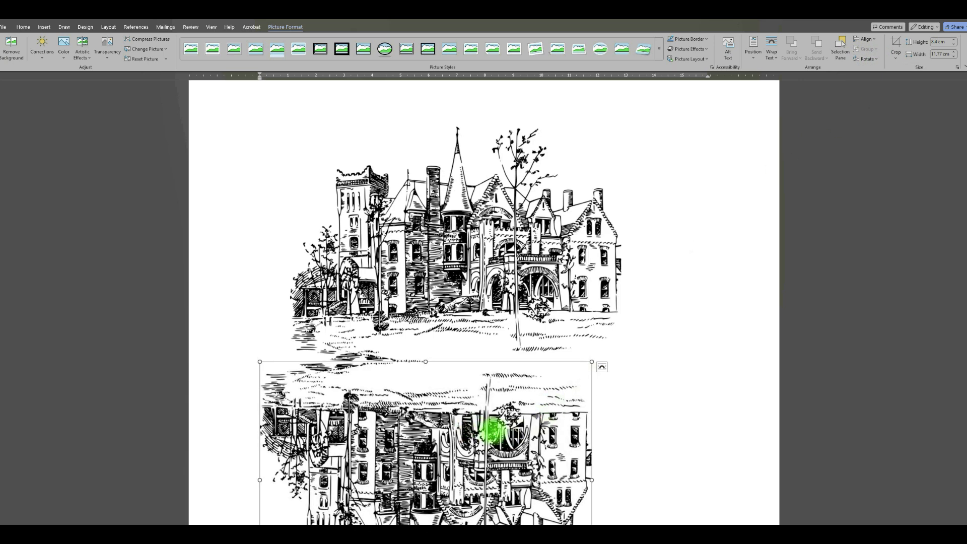
Set the flipped castle's text wrapping to Tight and align it directly beneath the upright castle as a mirrored reflection
{"action": "left_click", "coordinate": [602, 367]}
{"action": "left_click", "coordinate": [637, 421]}
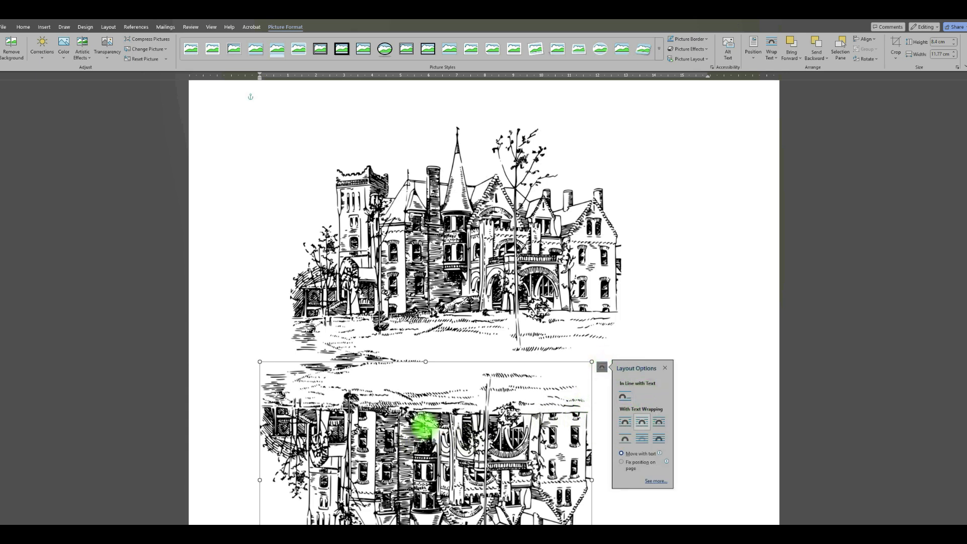
{"action": "left_click", "coordinate": [431, 415]}
{"action": "left_click_drag", "start_coordinate": [431, 416], "coordinate": [460, 415]}
{"action": "scroll", "coordinate": [706, 301], "scroll_direction": "down", "scroll_amount": 3}
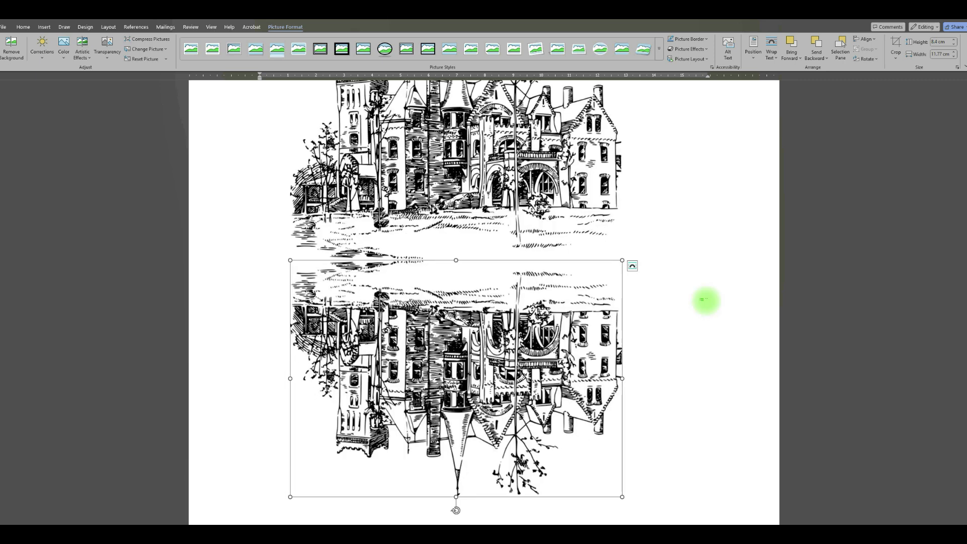
Apply a preset picture transparency to the flipped castle so it fades to light grey like a reflection
{"action": "left_click", "coordinate": [108, 54]}
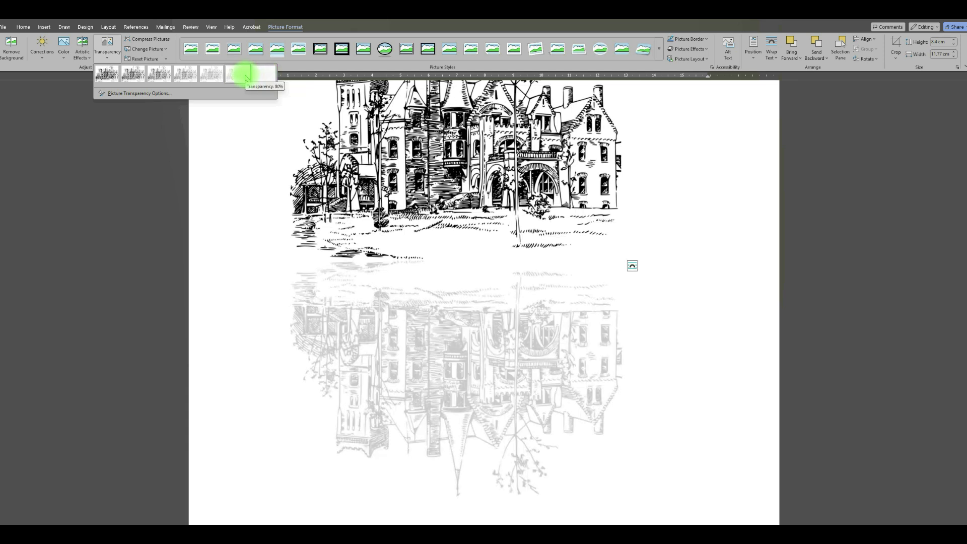
{"action": "left_click", "coordinate": [214, 79]}
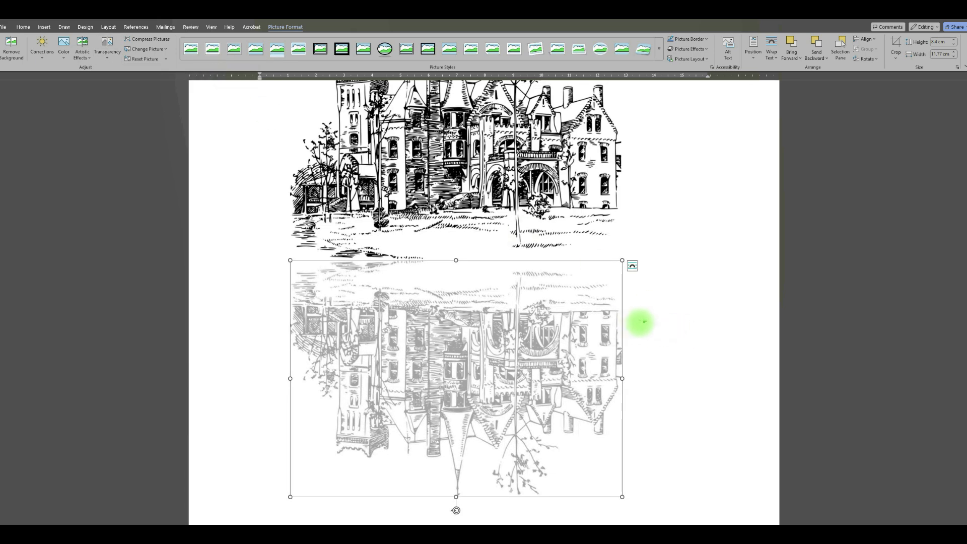
Select the upright castle together with its flipped reflection and group the two pictures into one object
{"action": "scroll", "coordinate": [569, 274], "scroll_direction": "up", "scroll_amount": 3}
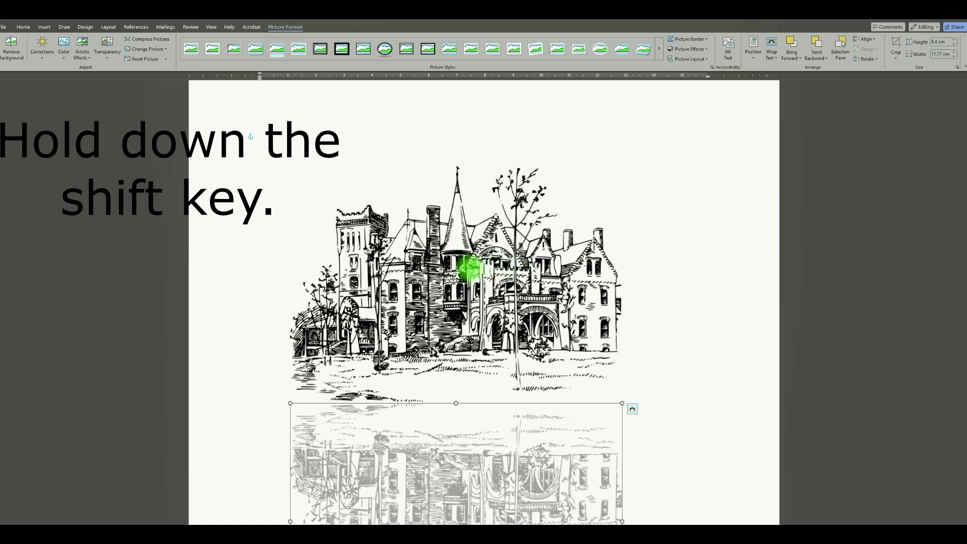
{"action": "left_click", "coordinate": [470, 269], "text": "shift"}
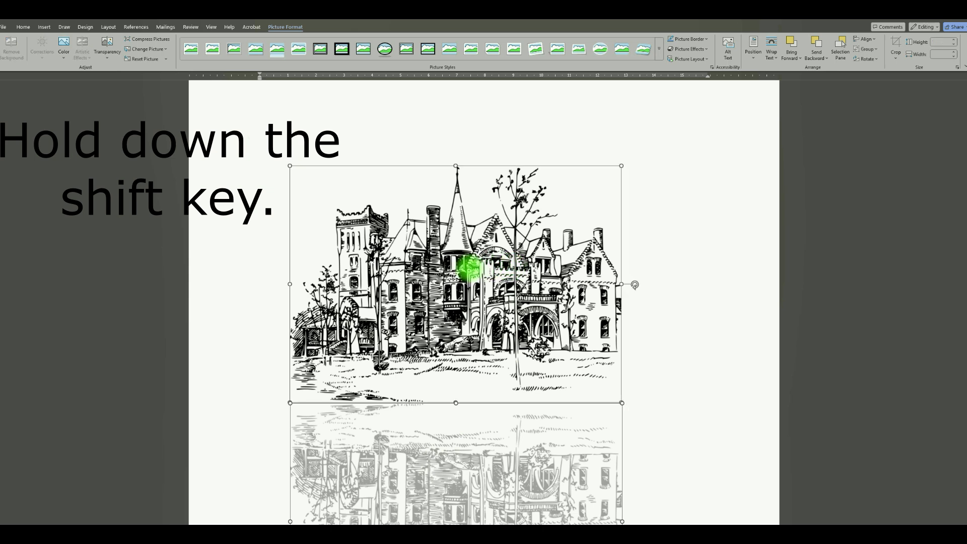
{"action": "right_click", "coordinate": [469, 269]}
{"action": "mouse_move", "coordinate": [522, 333]}
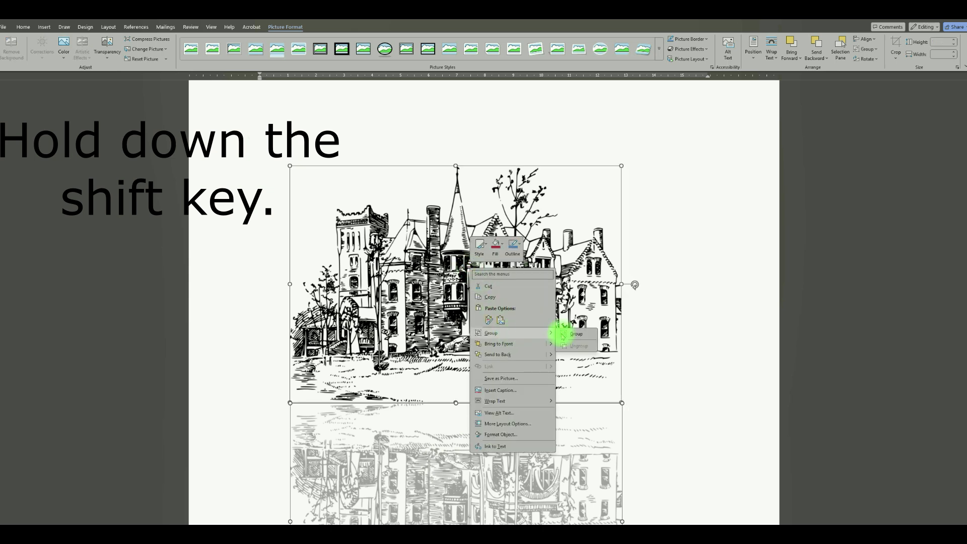
{"action": "left_click", "coordinate": [577, 333]}
Shrink the grouped castle and reflection proportionally and reposition it on the page
{"action": "left_click_drag", "start_coordinate": [447, 335], "coordinate": [483, 216]}
{"action": "left_click_drag", "start_coordinate": [653, 129], "coordinate": [568, 364]}
{"action": "mouse_move", "coordinate": [502, 257]}
{"action": "left_mouse_down"}
{"action": "mouse_move", "coordinate": [501, 205]}
{"action": "mouse_move", "coordinate": [501, 324]}
{"action": "mouse_move", "coordinate": [520, 216]}
{"action": "mouse_move", "coordinate": [519, 260]}
{"action": "left_mouse_up"}
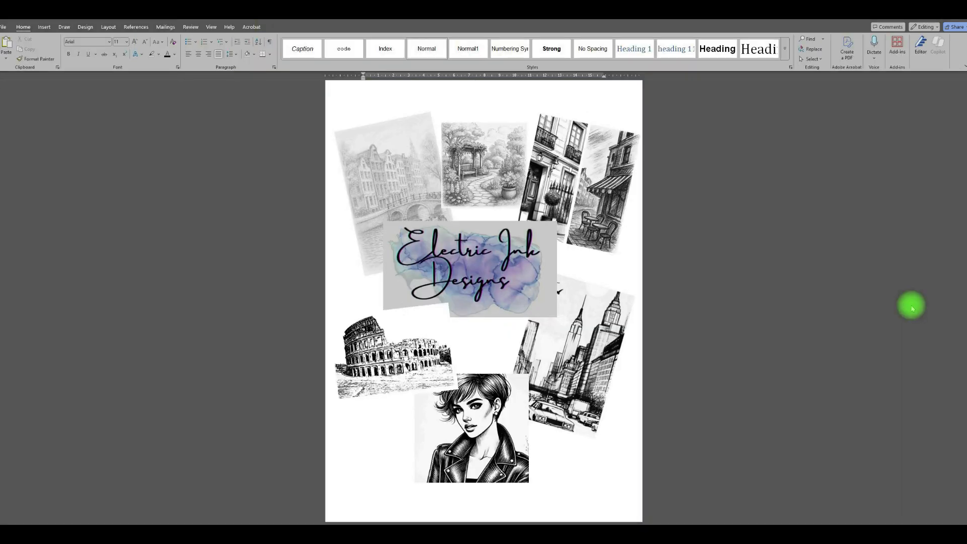